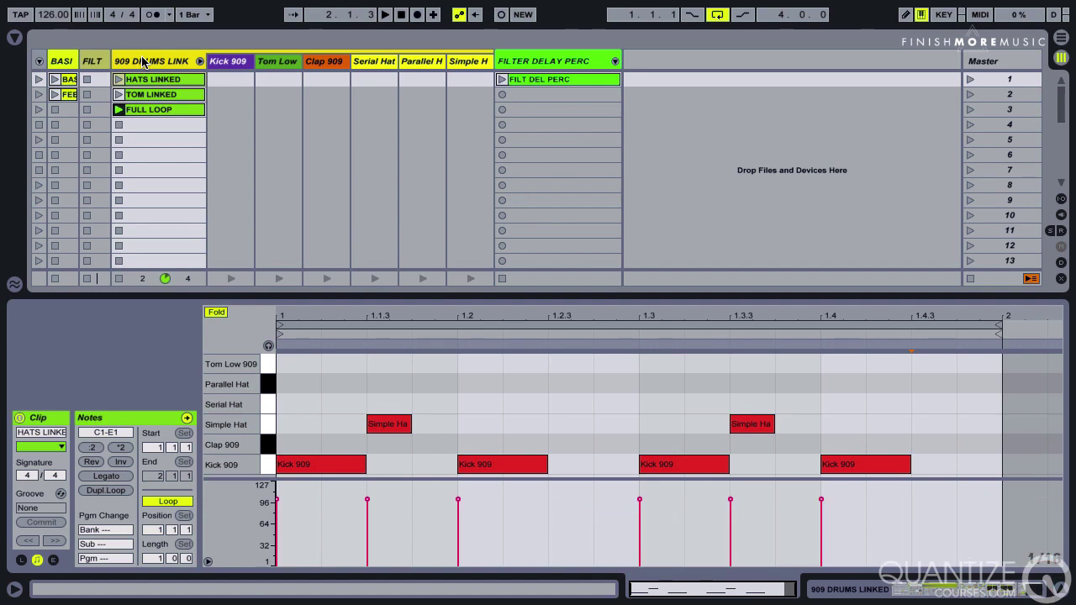
Play the TOM LINKED clip while showing the Tom Low track's device chain, and stop playback
{"action": "left_click", "coordinate": [119, 94]}
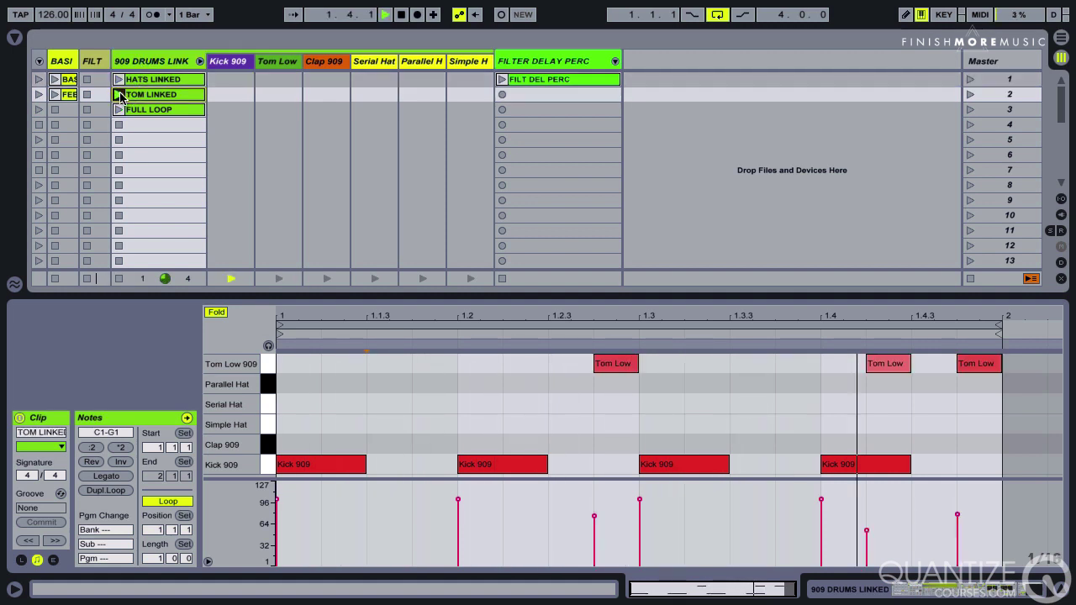
{"action": "double_click", "coordinate": [276, 61]}
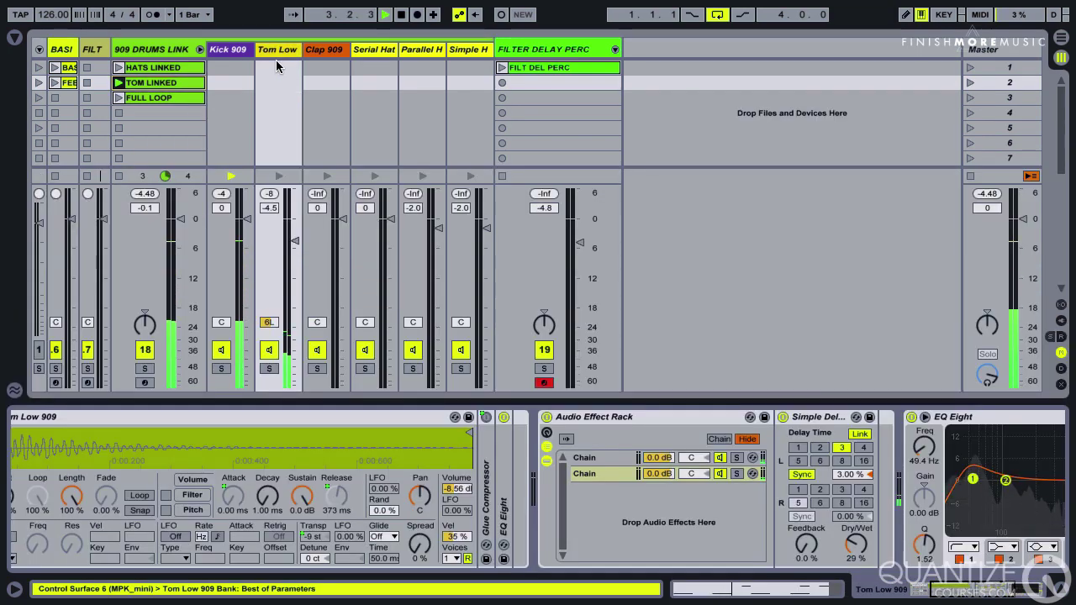
{"action": "left_click", "coordinate": [554, 487]}
{"action": "key", "text": "space"}
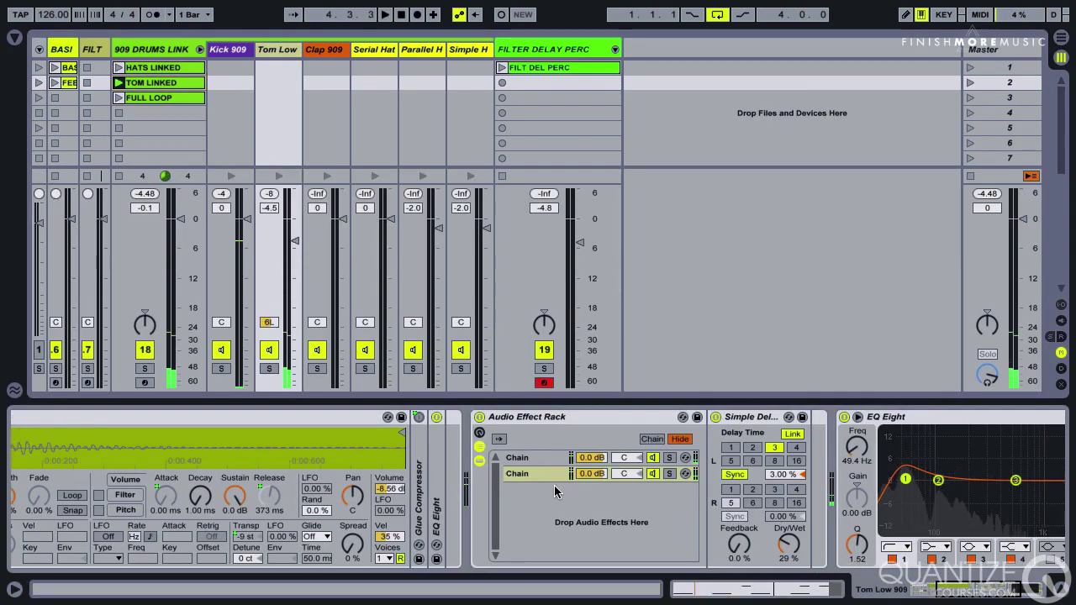
Compare the Simple Delay settings of the two chains in the Tom Low track's Audio Effect Rack
{"action": "left_click", "coordinate": [547, 457]}
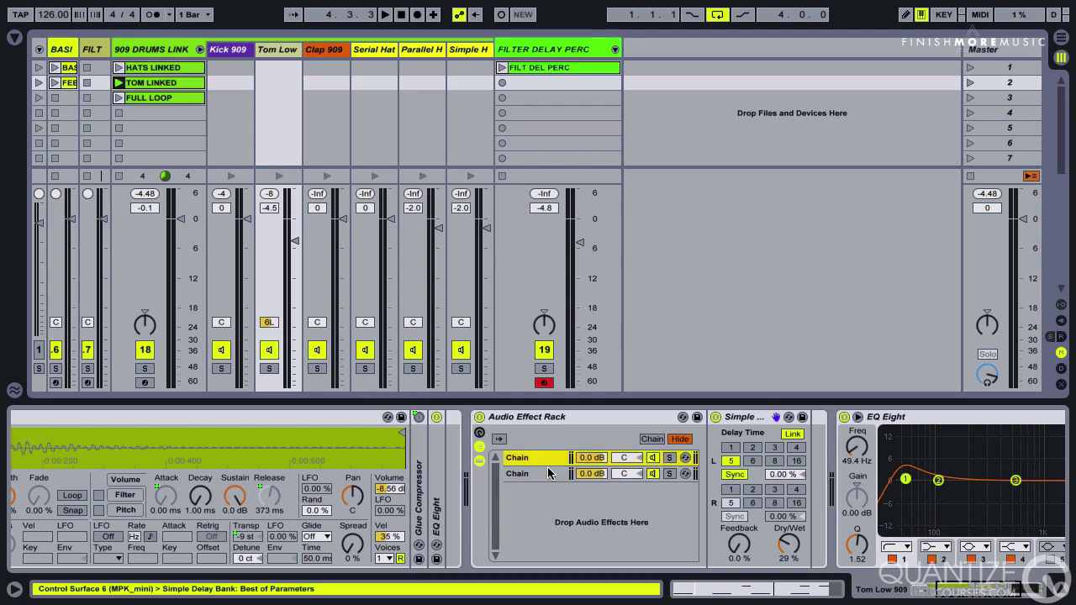
{"action": "left_click", "coordinate": [547, 472]}
{"action": "left_click", "coordinate": [545, 458]}
{"action": "left_click", "coordinate": [548, 473]}
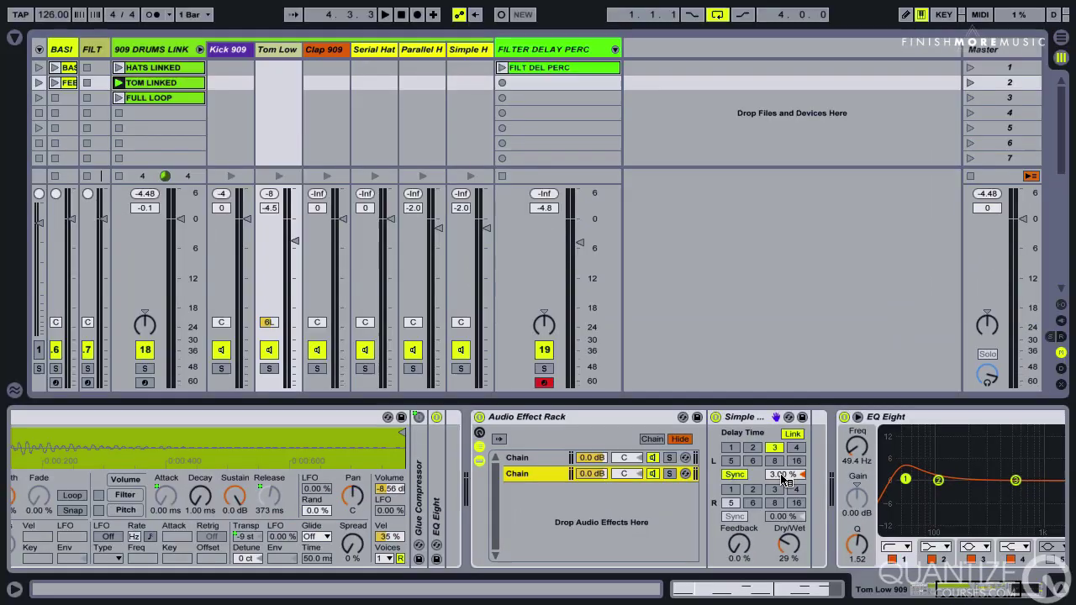
{"action": "left_click", "coordinate": [521, 458]}
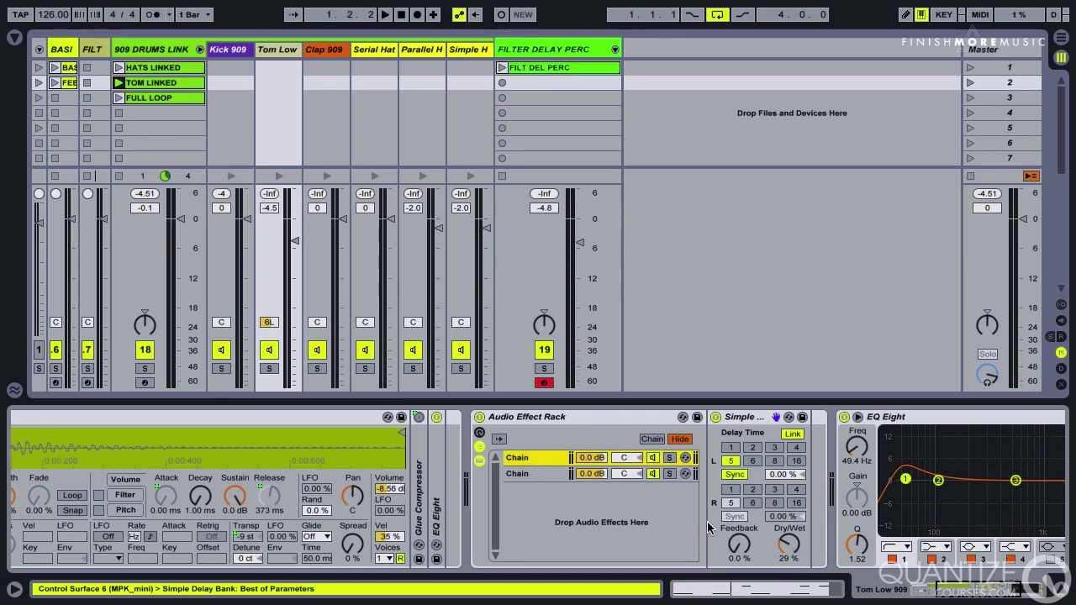
{"action": "left_click", "coordinate": [542, 474]}
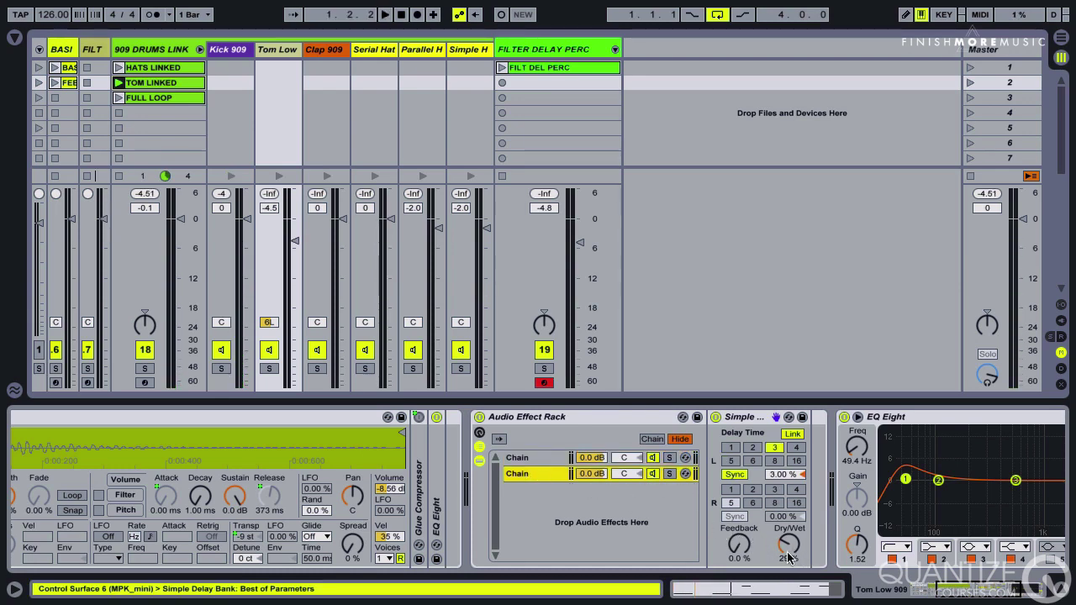
{"action": "left_click", "coordinate": [541, 457]}
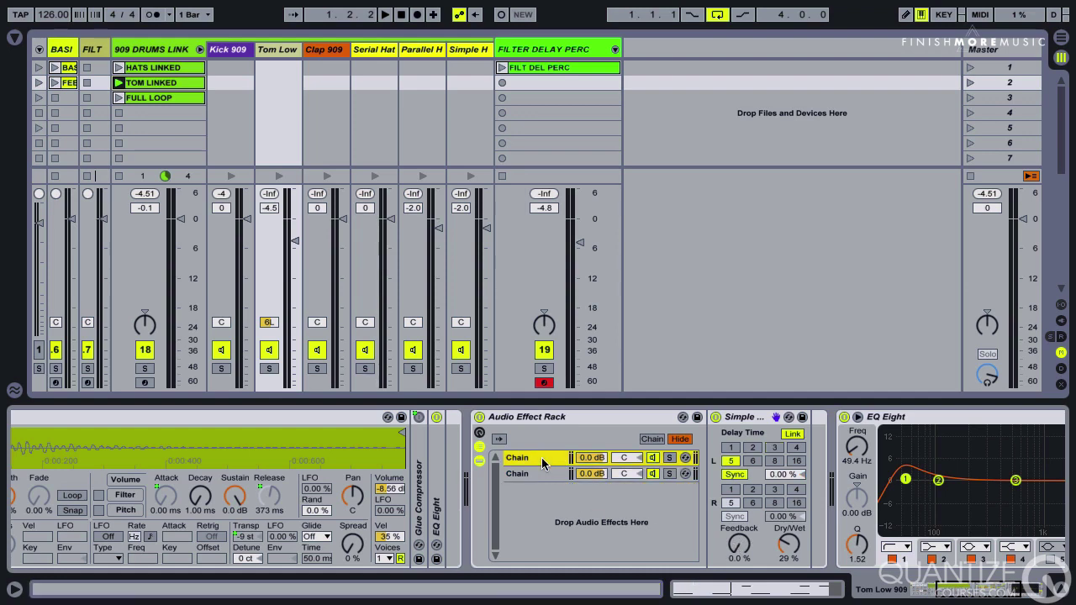
Play the tom loop with the Audio Effect Rack bypassed, re-enable the rack for comparison, and stop playback
{"action": "left_click", "coordinate": [479, 417]}
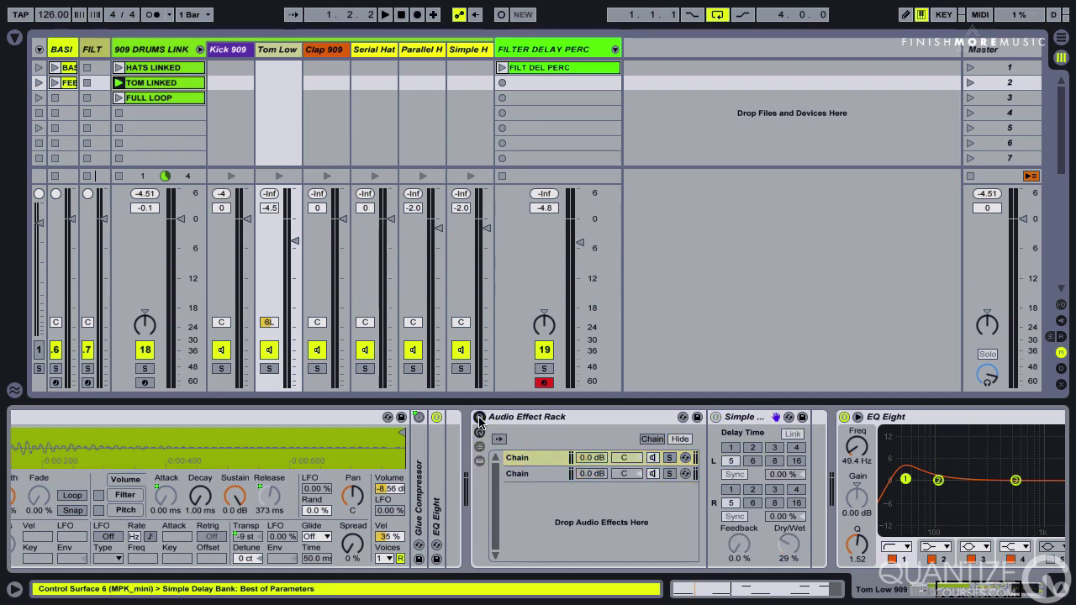
{"action": "key", "text": "space"}
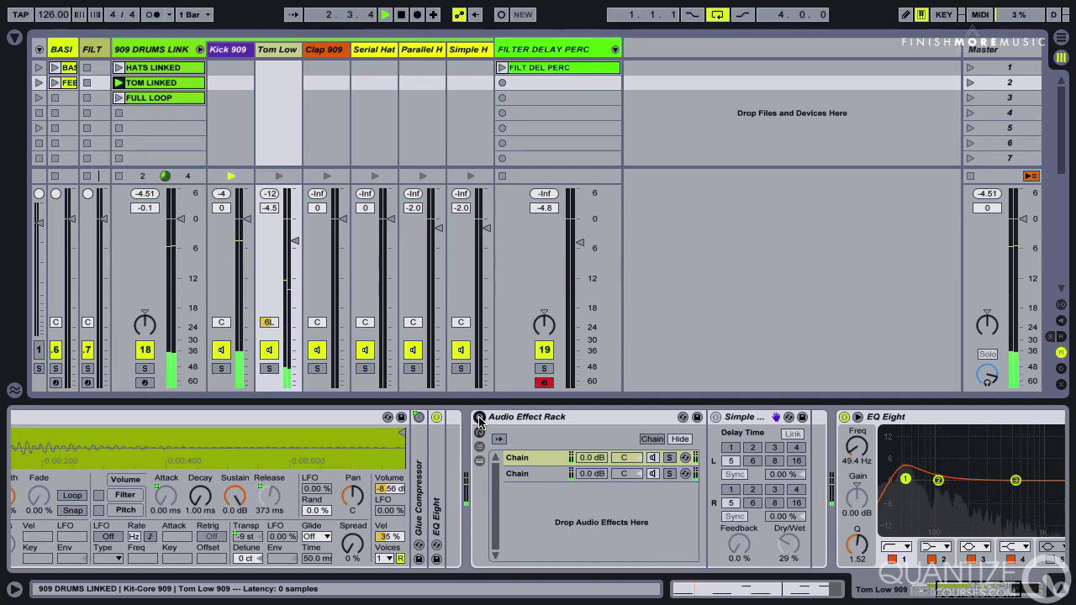
{"action": "left_click", "coordinate": [479, 418]}
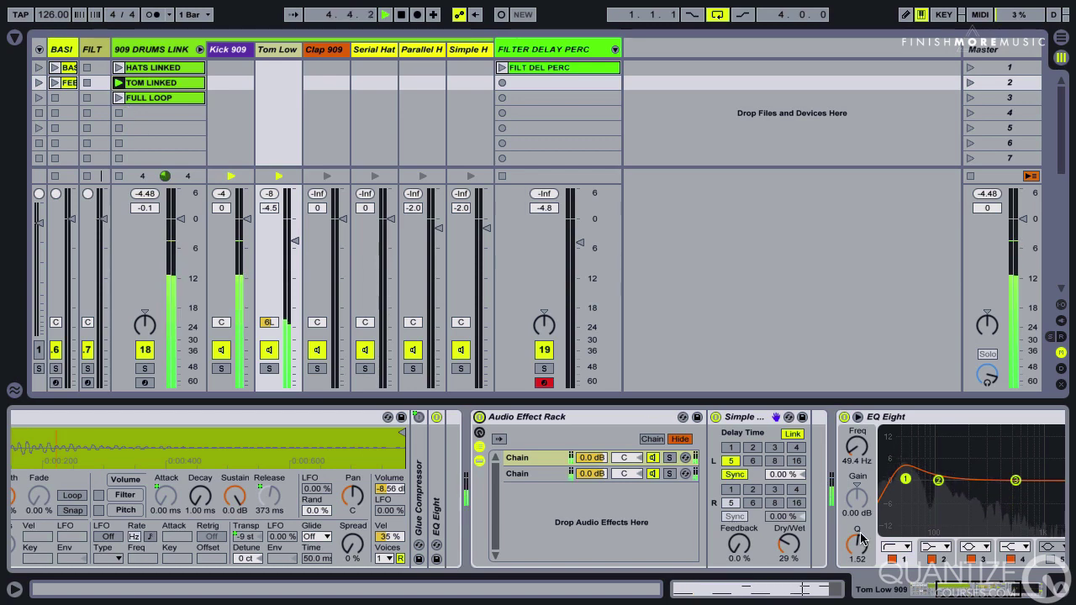
{"action": "key", "text": "space"}
{"action": "scroll", "coordinate": [857, 496], "scroll_direction": "right", "scroll_amount": 2}
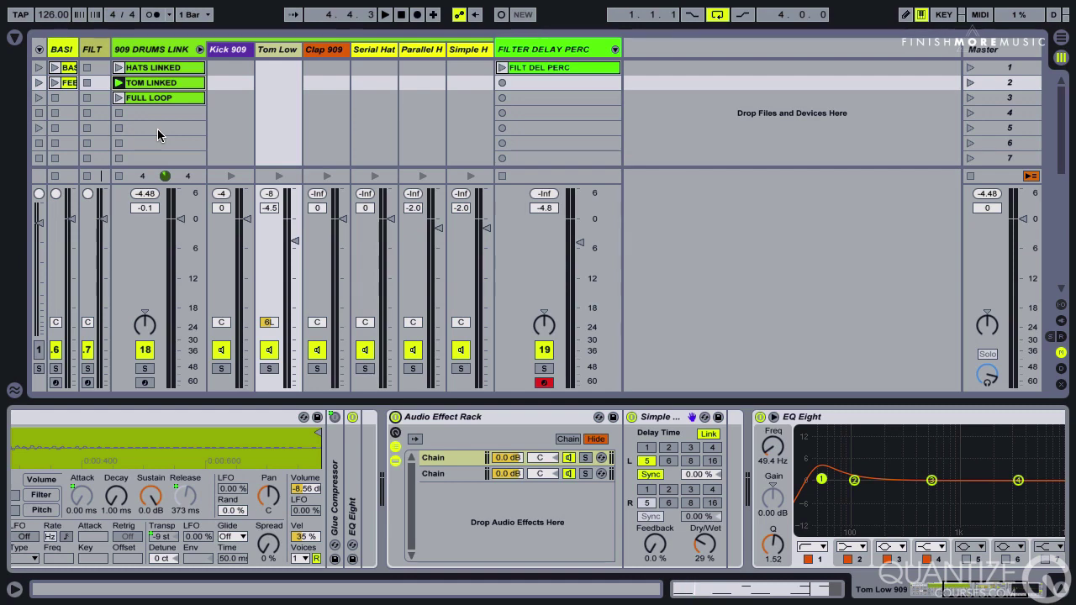
Show the notes of the FULL LOOP clip and listen to it, stopping playback at the end
{"action": "left_click", "coordinate": [130, 98]}
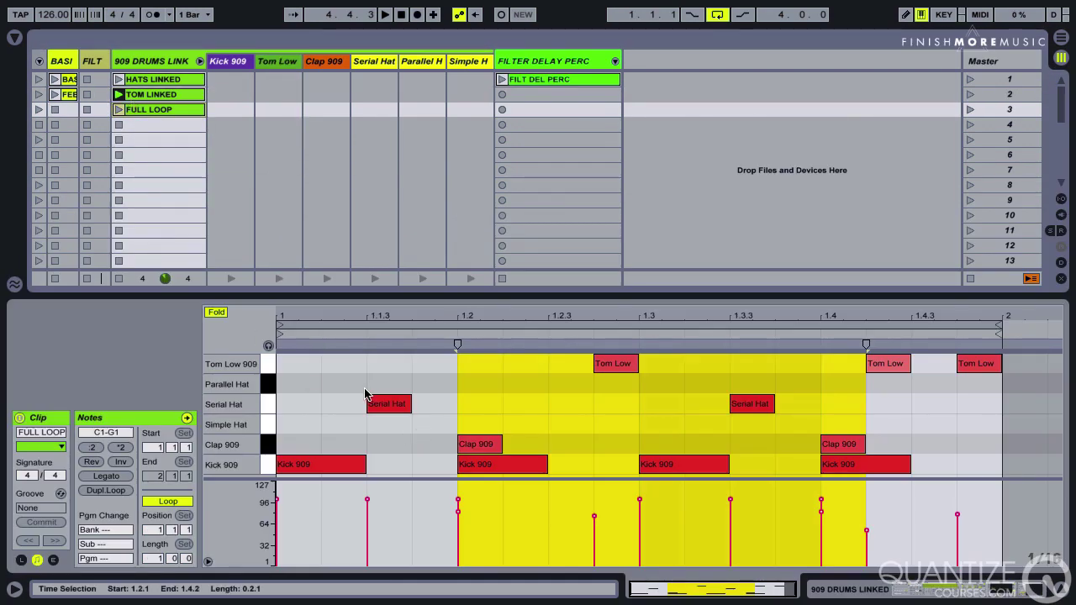
{"action": "left_click", "coordinate": [122, 109]}
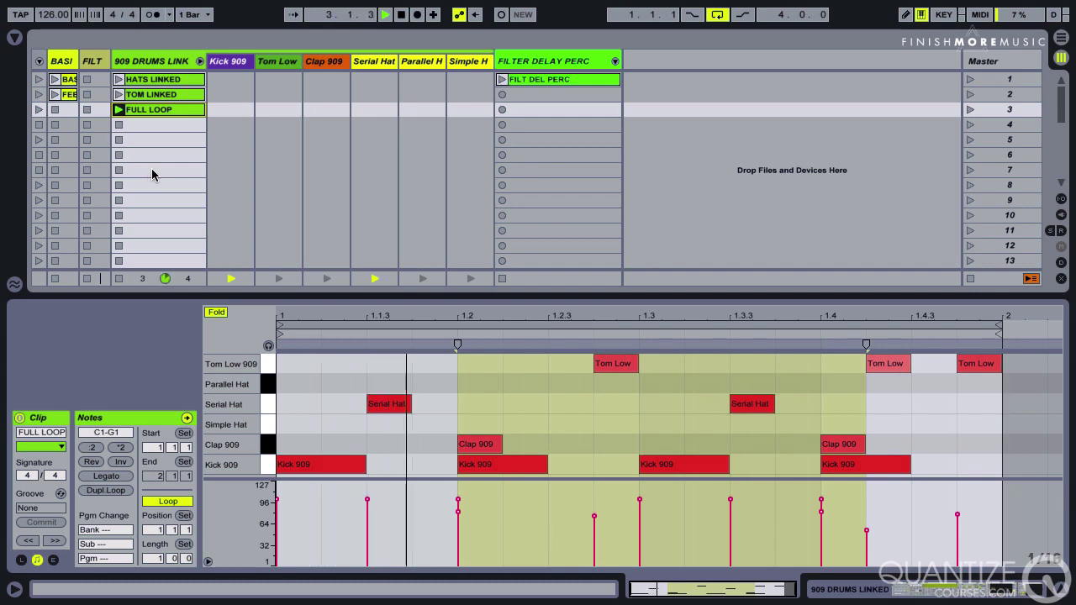
{"action": "key", "text": "space"}
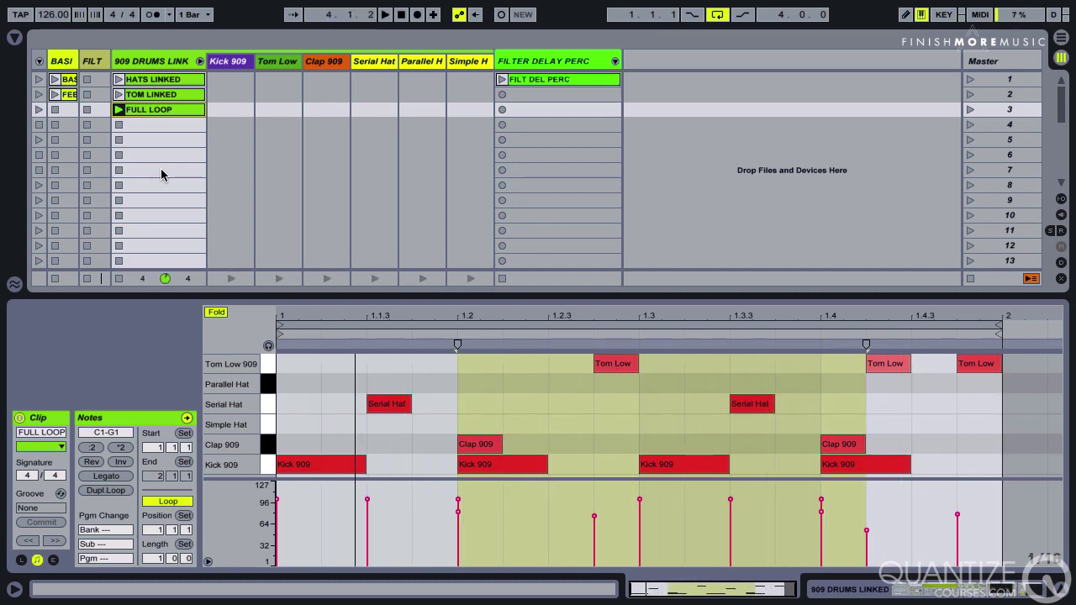
Fold the 909 drums group and audition the Bongo 2 and Bongo 1 pads in the FILTER DELAY PERC track's Drum Rack
{"action": "left_click", "coordinate": [199, 60]}
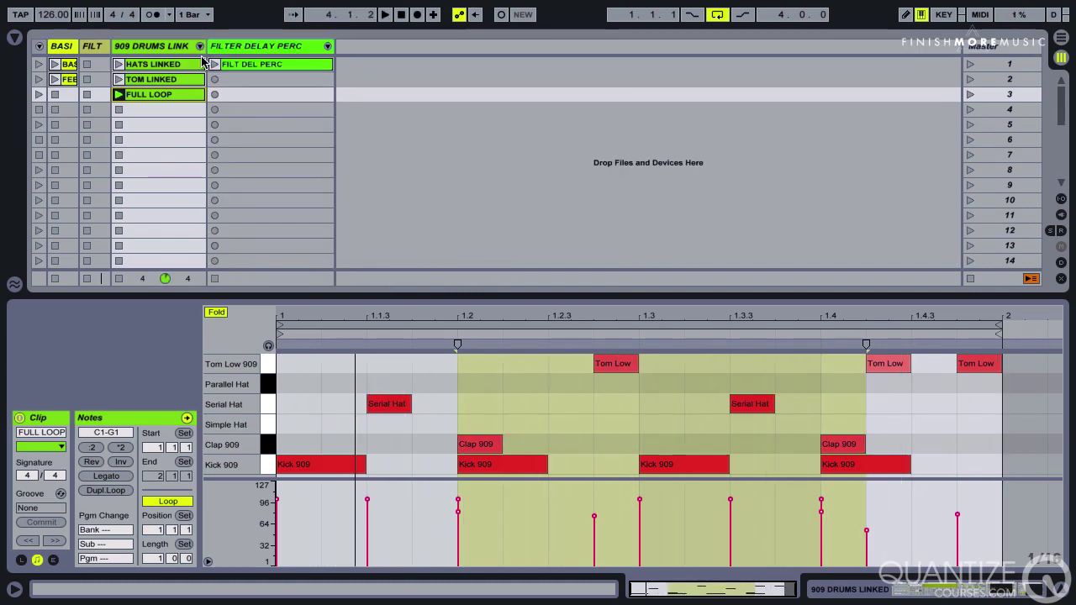
{"action": "double_click", "coordinate": [256, 46]}
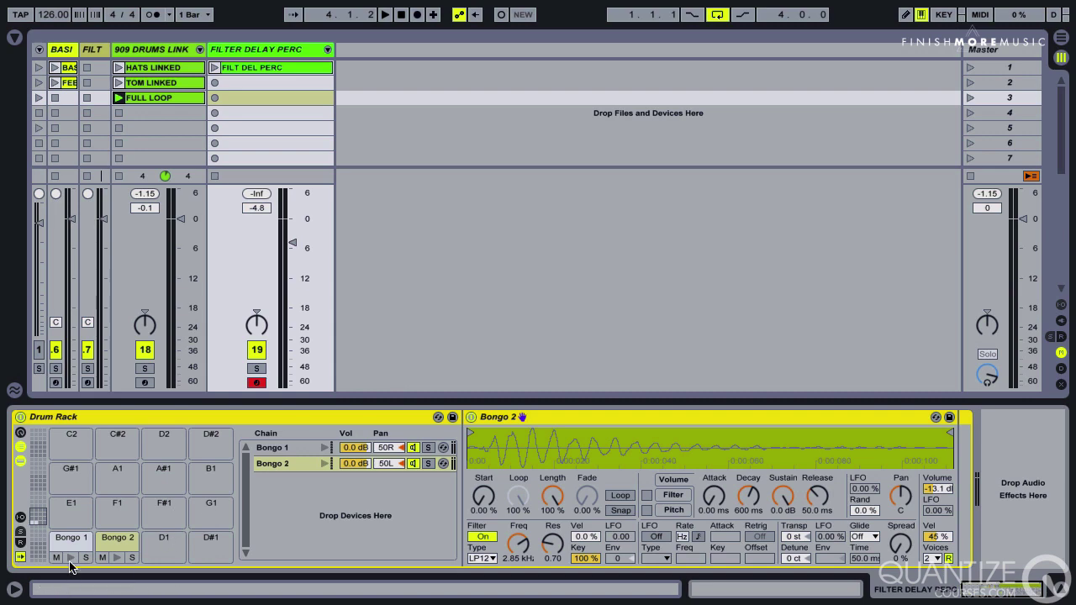
{"action": "left_click", "coordinate": [115, 552]}
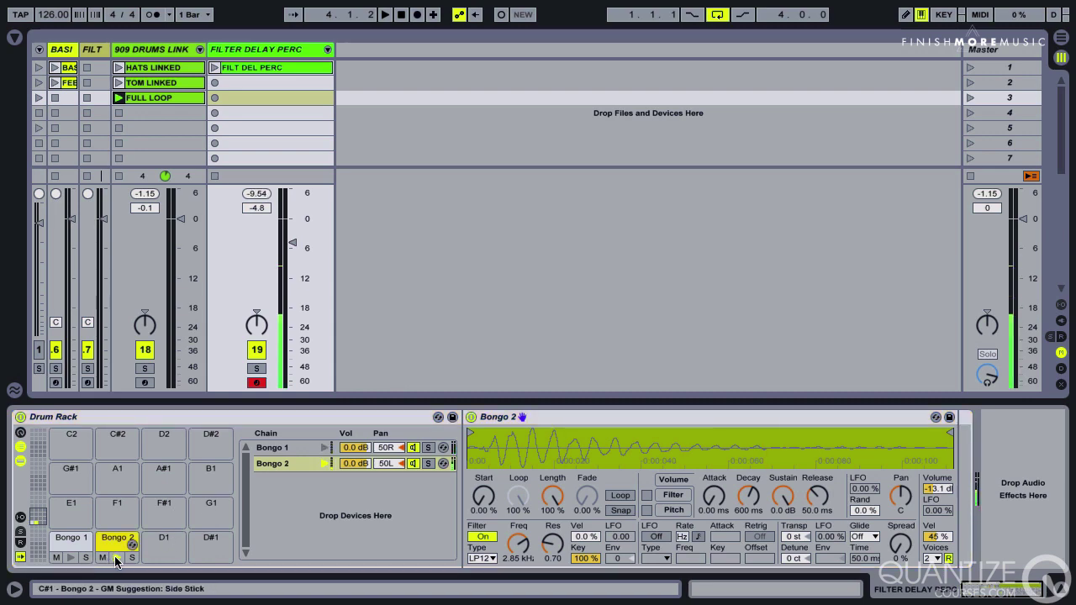
{"action": "left_click", "coordinate": [72, 558]}
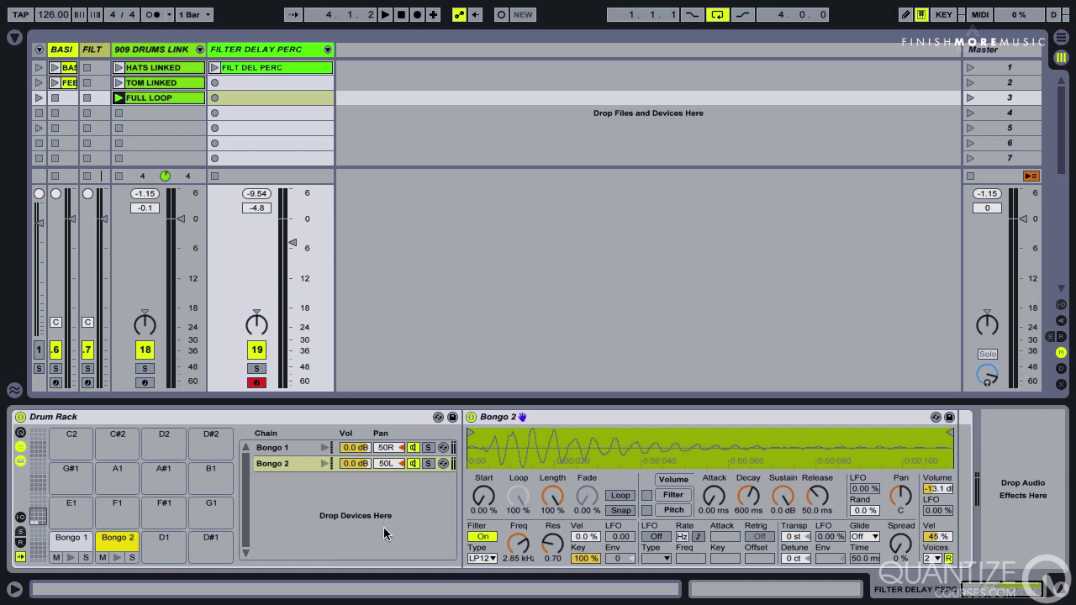
Load the Filter Delay effect from the browser after the FILTER DELAY PERC track's Drum Rack, and hide the browser
{"action": "key", "text": "ctrl+alt+b"}
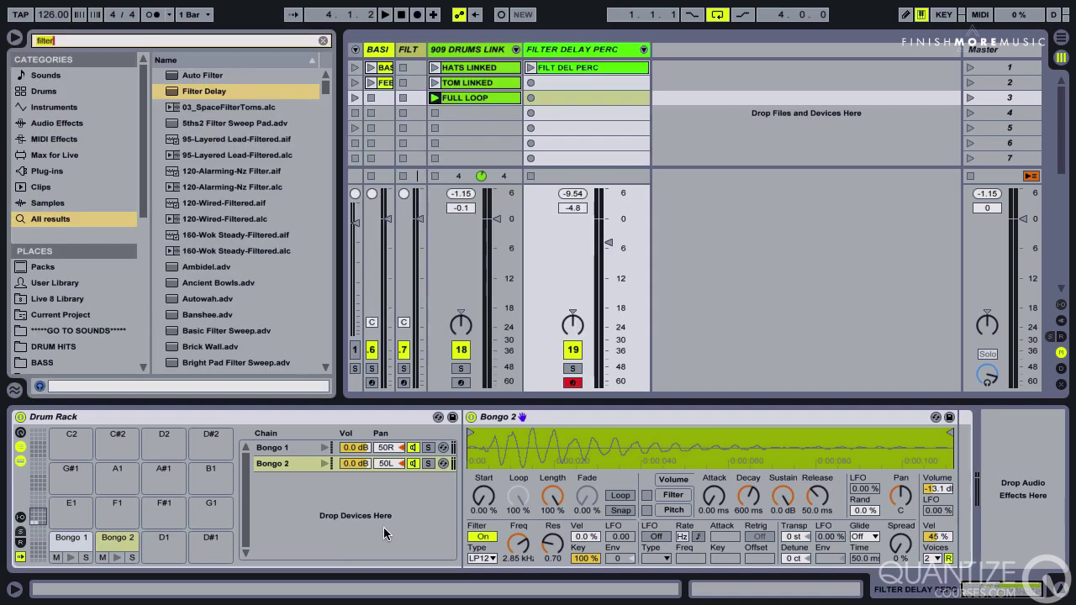
{"action": "key", "text": "Down"}
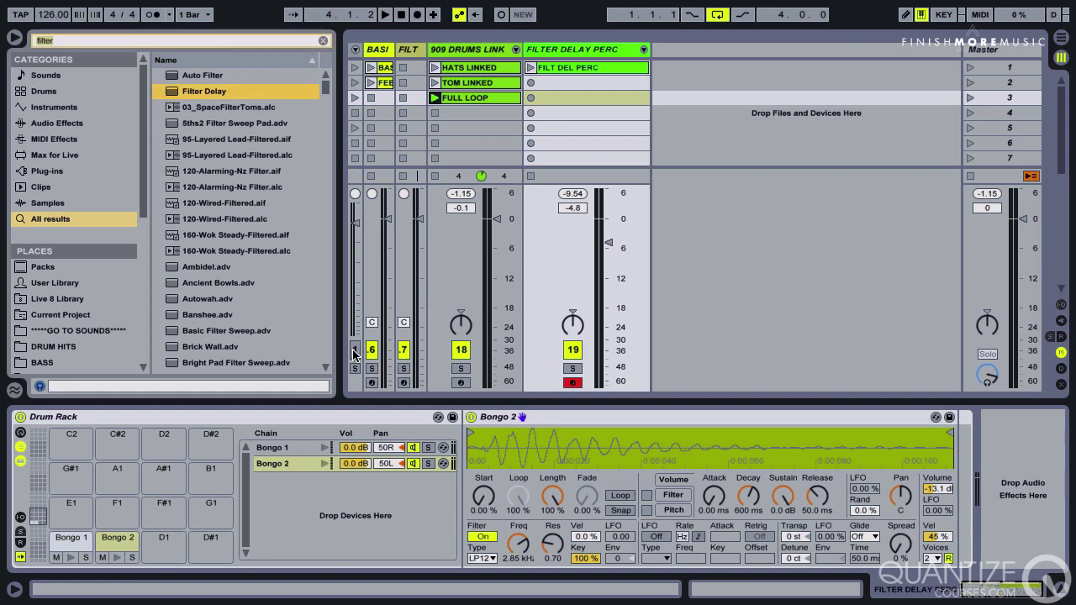
{"action": "double_click", "coordinate": [211, 91]}
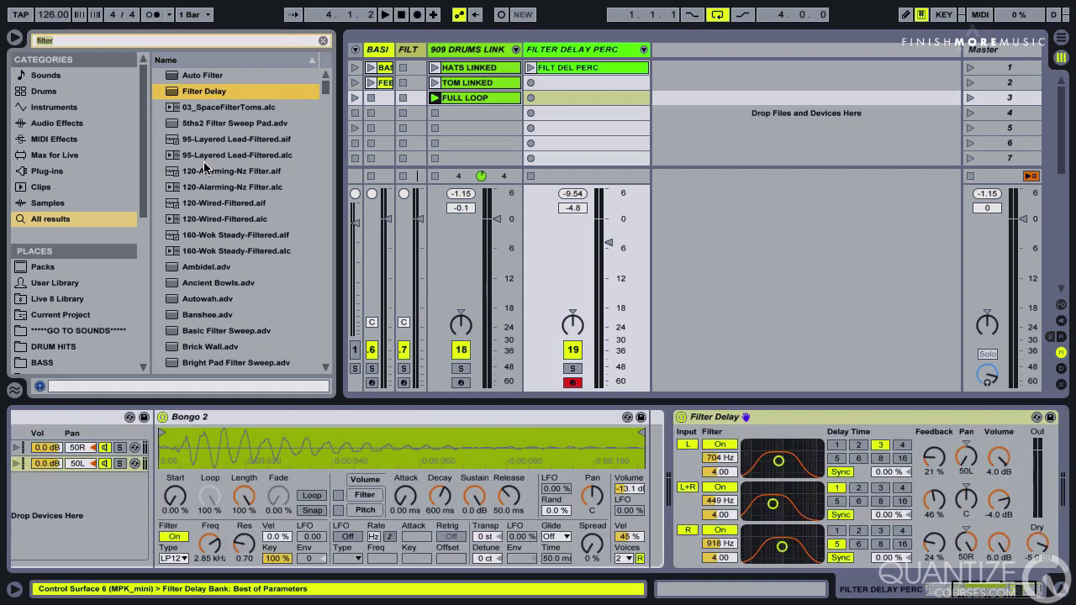
{"action": "key", "text": "ctrl+alt+b"}
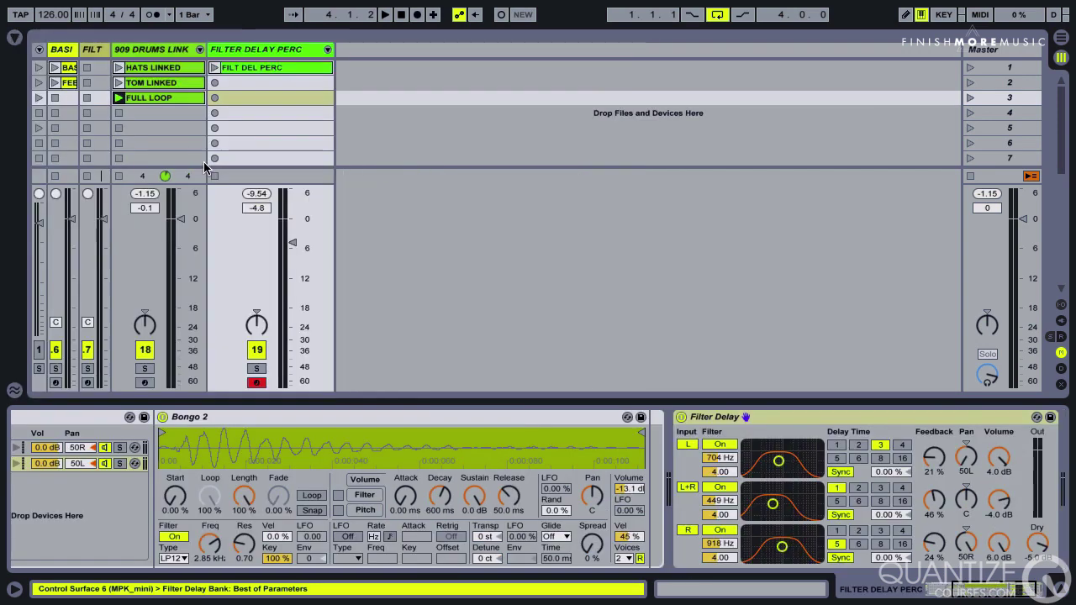
Add sixteenth-length Bongo 1 and Bongo 2 notes on beats 1 and 3 of the FILT DEL PERC clip
{"action": "left_click", "coordinate": [250, 65]}
{"action": "double_click", "coordinate": [267, 363]}
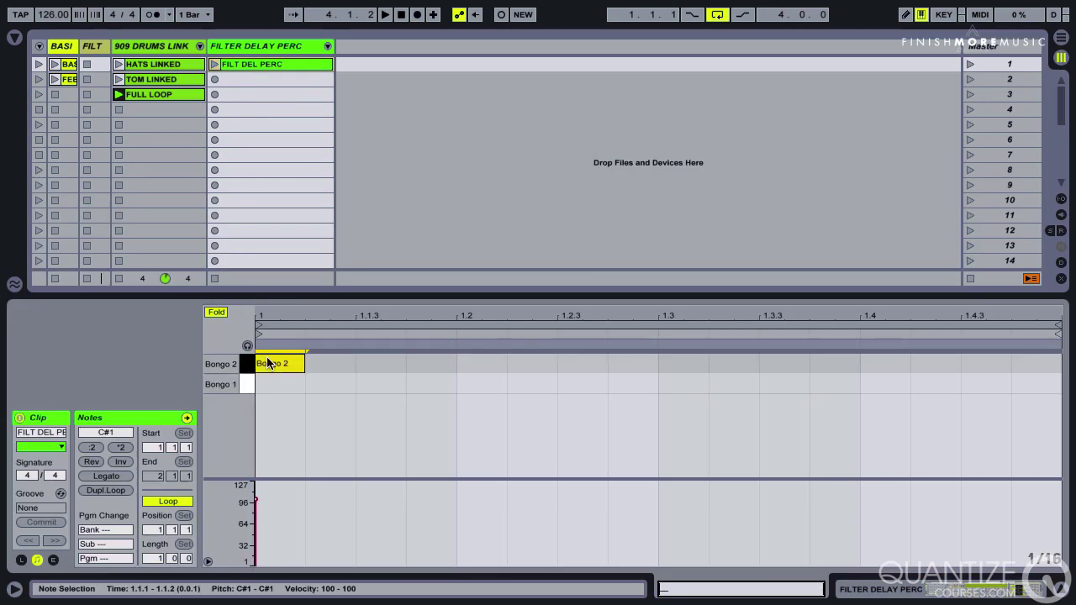
{"action": "double_click", "coordinate": [272, 378]}
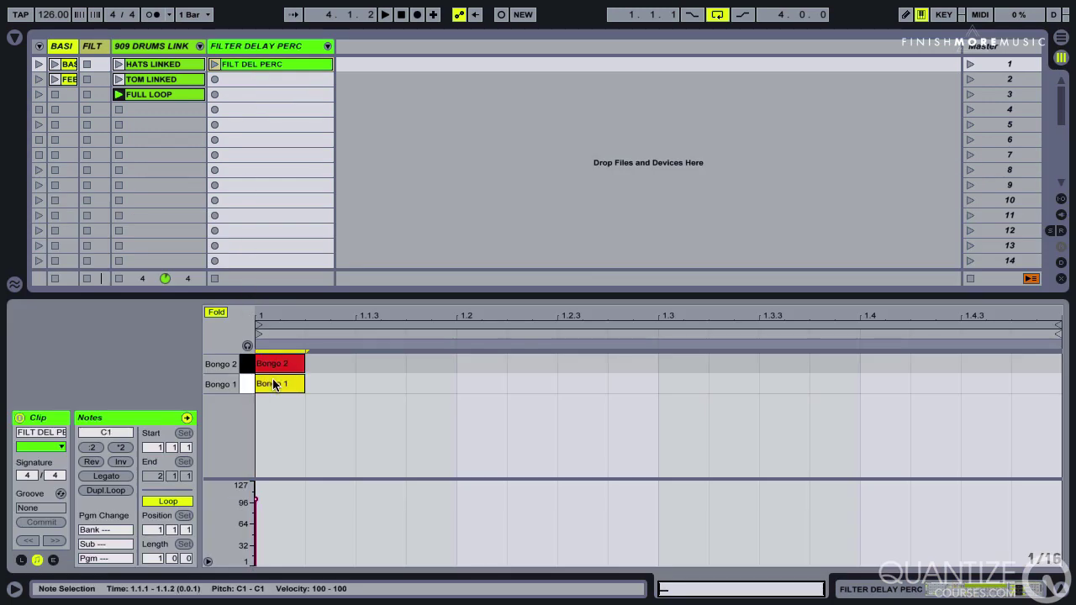
{"action": "double_click", "coordinate": [703, 363]}
{"action": "double_click", "coordinate": [695, 384]}
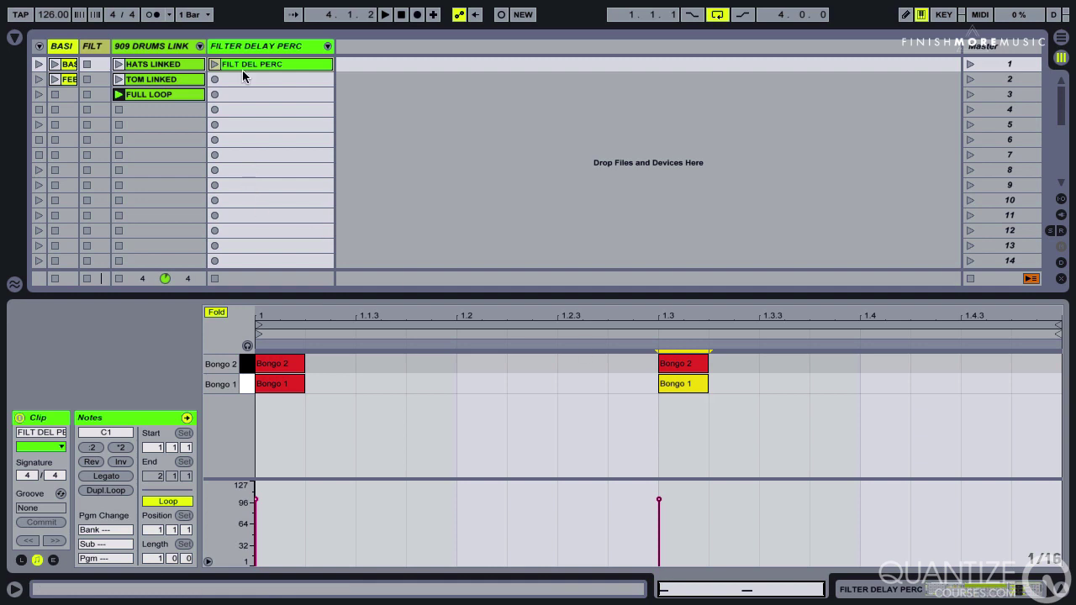
Play the FILT DEL PERC clip, shift all bongo notes two sixteenths later to 1.1.3 and 1.3.3, and stop playback
{"action": "left_click", "coordinate": [215, 64]}
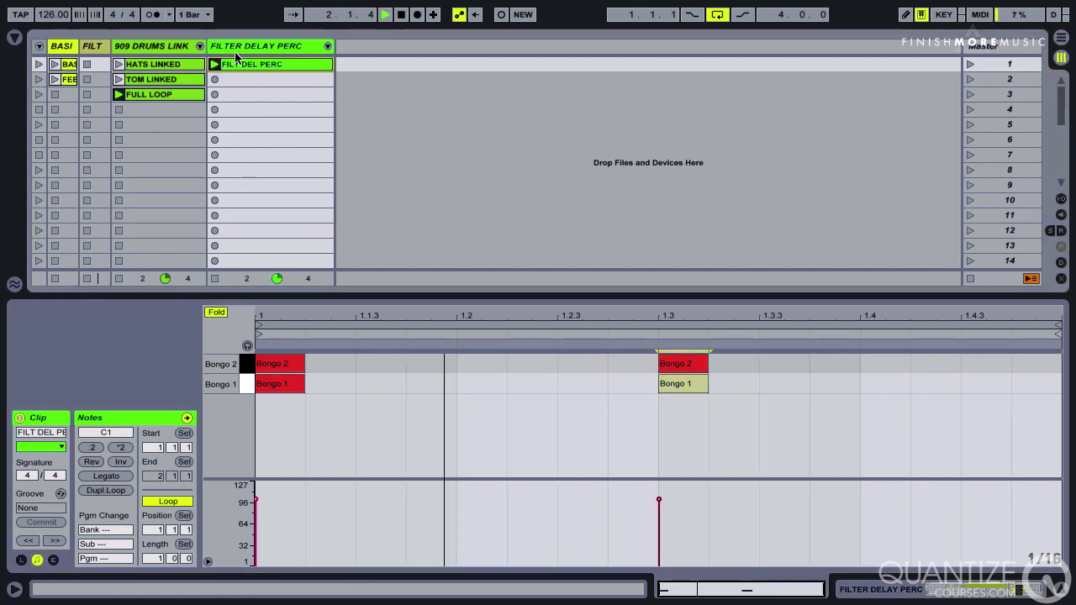
{"action": "left_click", "coordinate": [241, 384]}
{"action": "left_click", "coordinate": [243, 363], "text": "shift"}
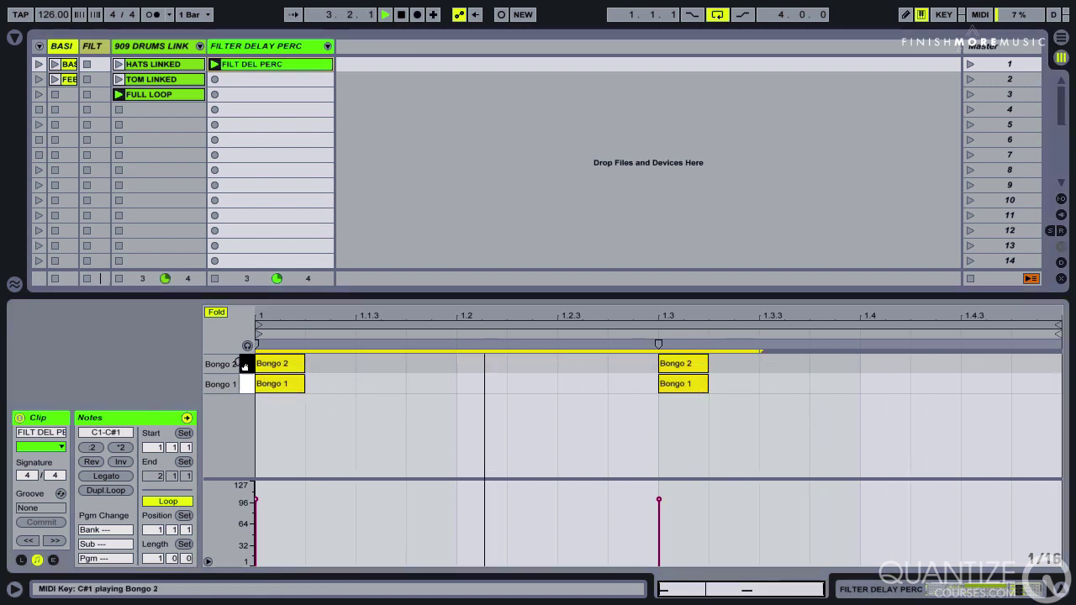
{"action": "key", "text": "Right"}
{"action": "key", "text": "Right"}
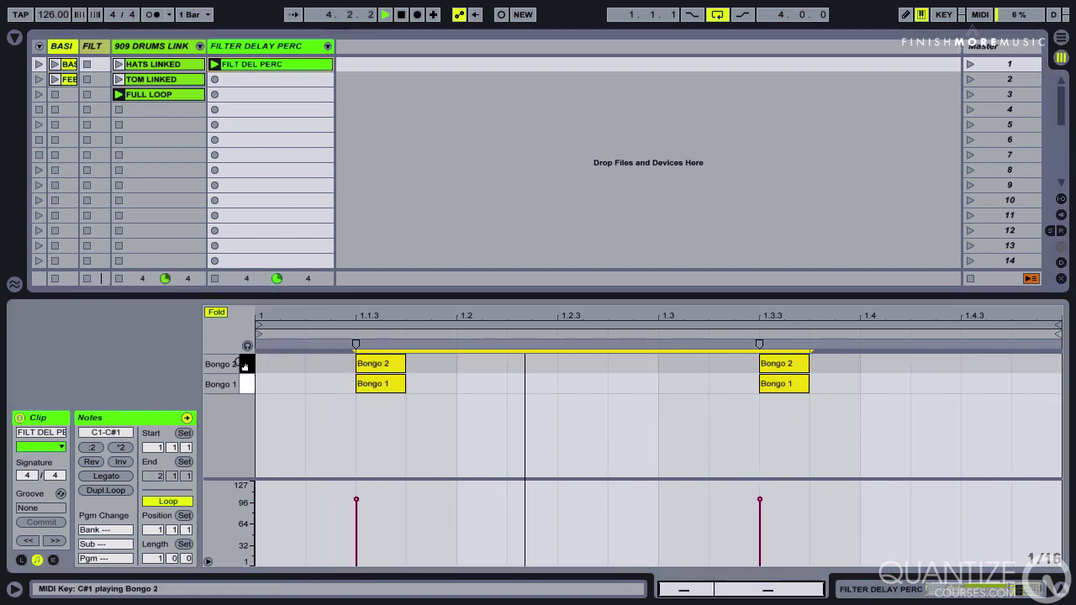
{"action": "key", "text": "space"}
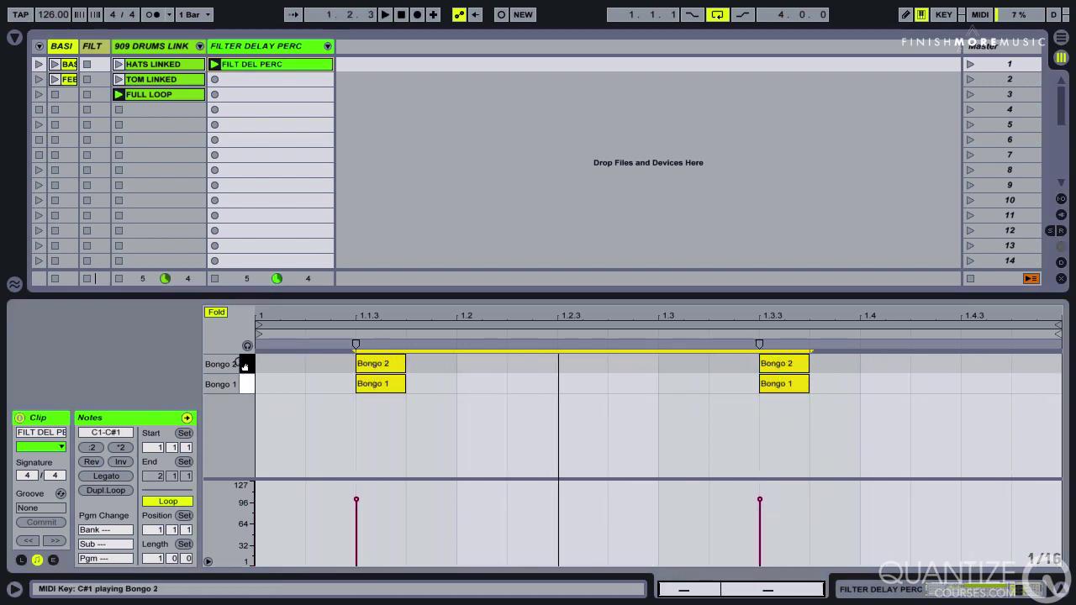
Move the selected bongo notes two sixteenths earlier, back onto beats 1 and 3
{"action": "key", "text": "Left"}
{"action": "key", "text": "Left"}
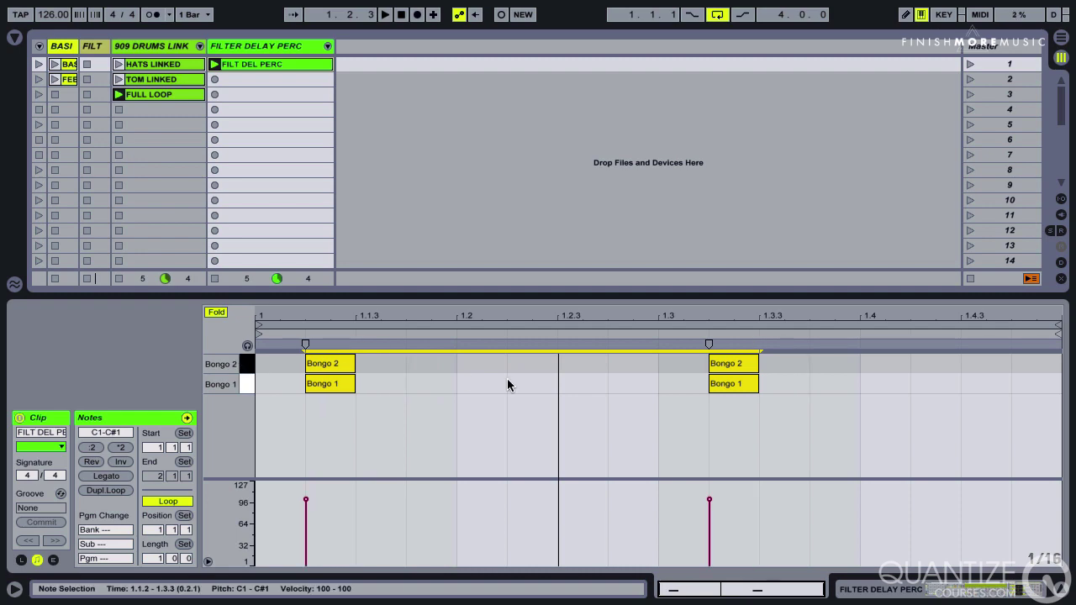
Review the FILTER DELAY PERC track's devices and set the pan of the Filter Delay's L line to 18L
{"action": "double_click", "coordinate": [239, 46]}
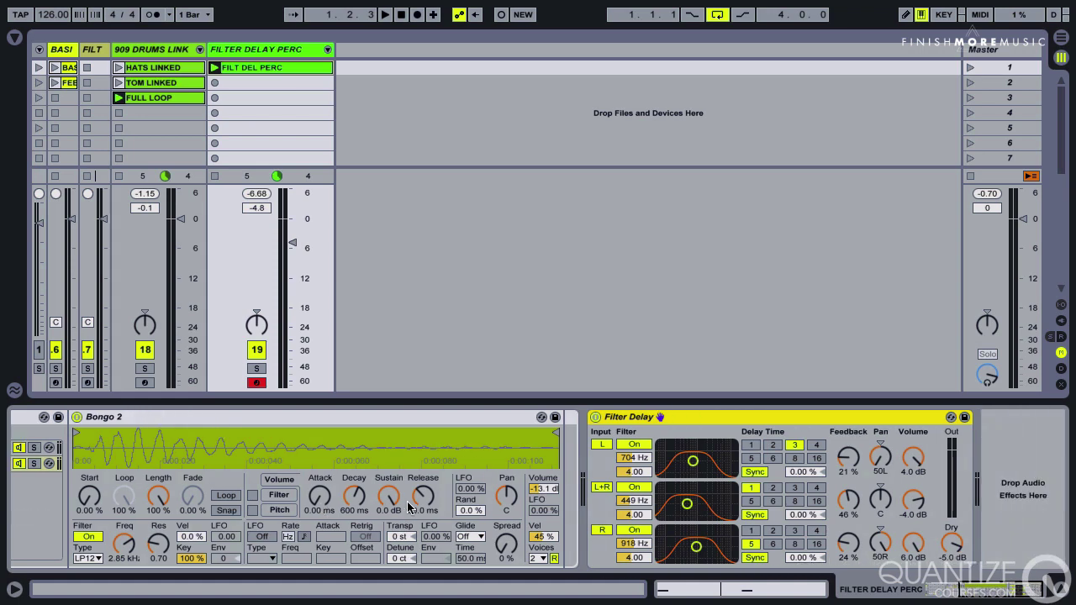
{"action": "scroll", "coordinate": [407, 506], "scroll_direction": "left", "scroll_amount": 5}
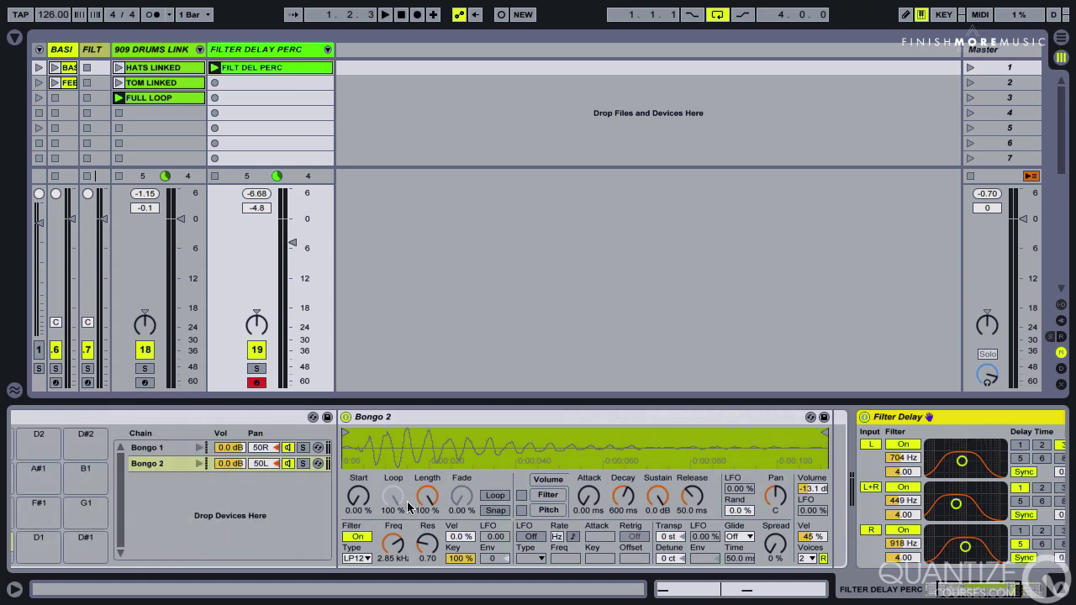
{"action": "scroll", "coordinate": [407, 507], "scroll_direction": "right", "scroll_amount": 5}
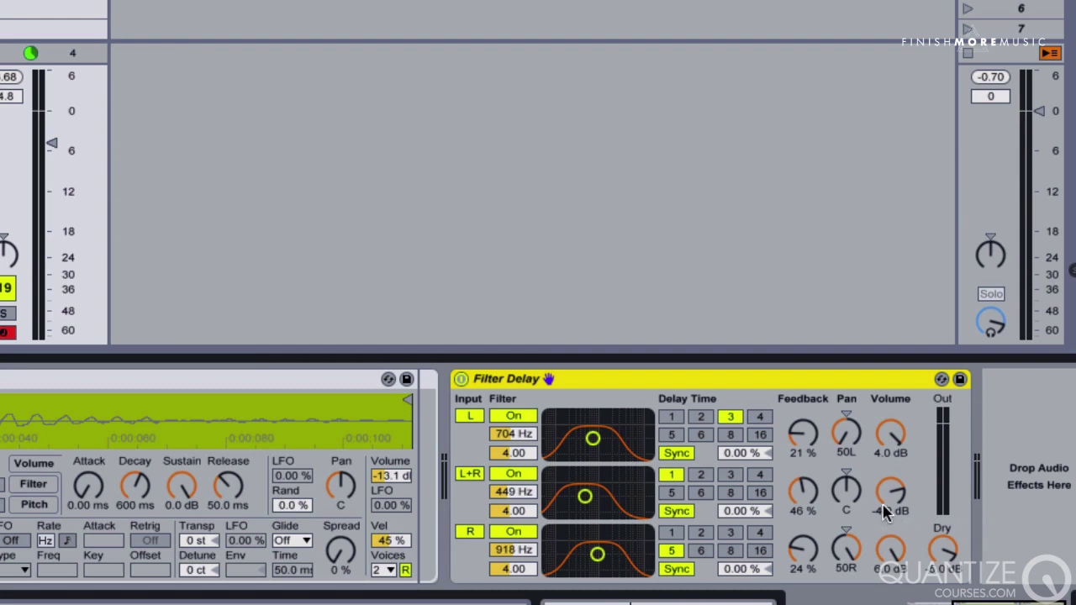
{"action": "left_click_drag", "start_coordinate": [845, 437], "coordinate": [836, 395]}
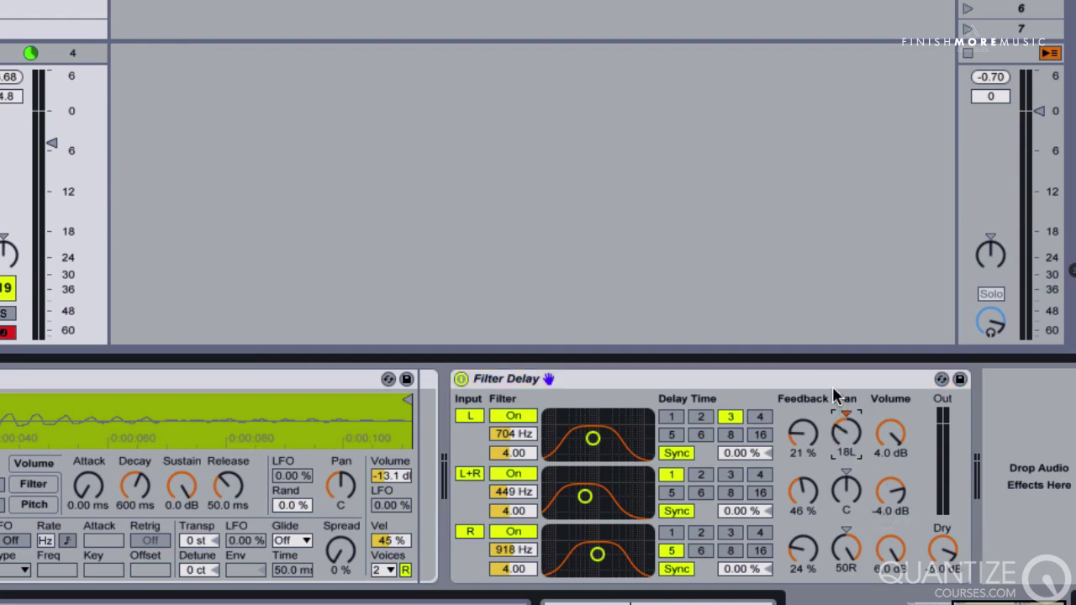
Pan the Filter Delay's R line to 17R and set the delay times to 2 on L+R and 4 on R
{"action": "left_click_drag", "start_coordinate": [845, 545], "coordinate": [849, 570]}
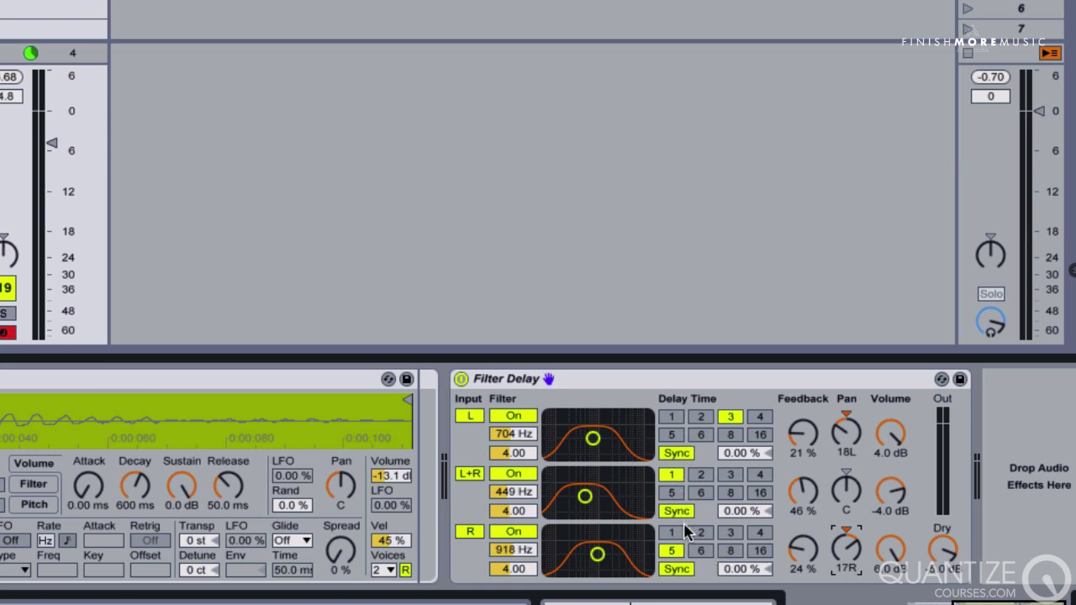
{"action": "left_click", "coordinate": [700, 475]}
{"action": "left_click", "coordinate": [760, 533]}
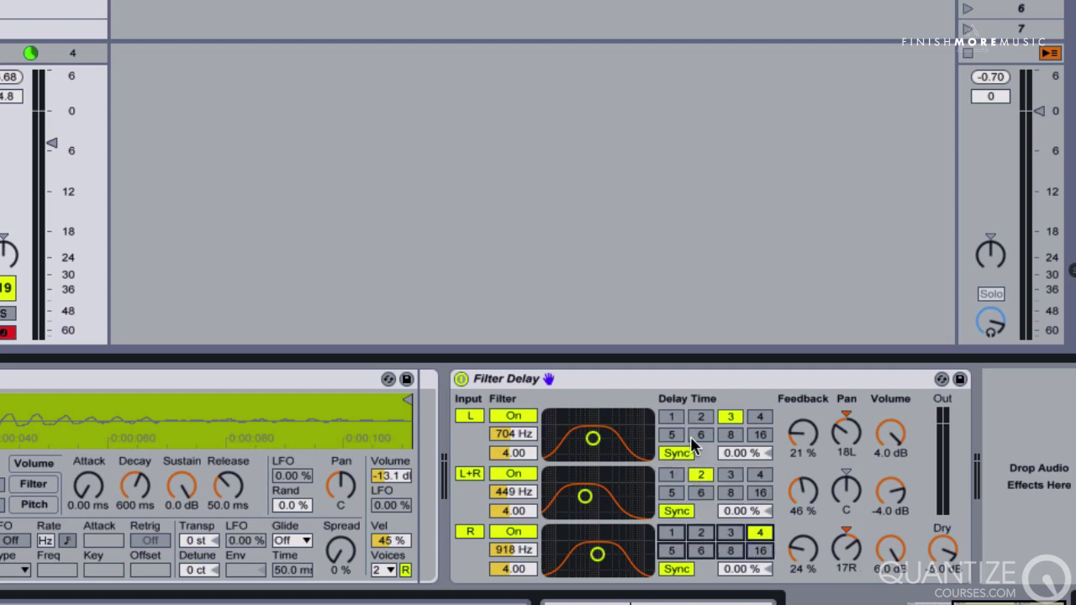
{"action": "left_click", "coordinate": [725, 538]}
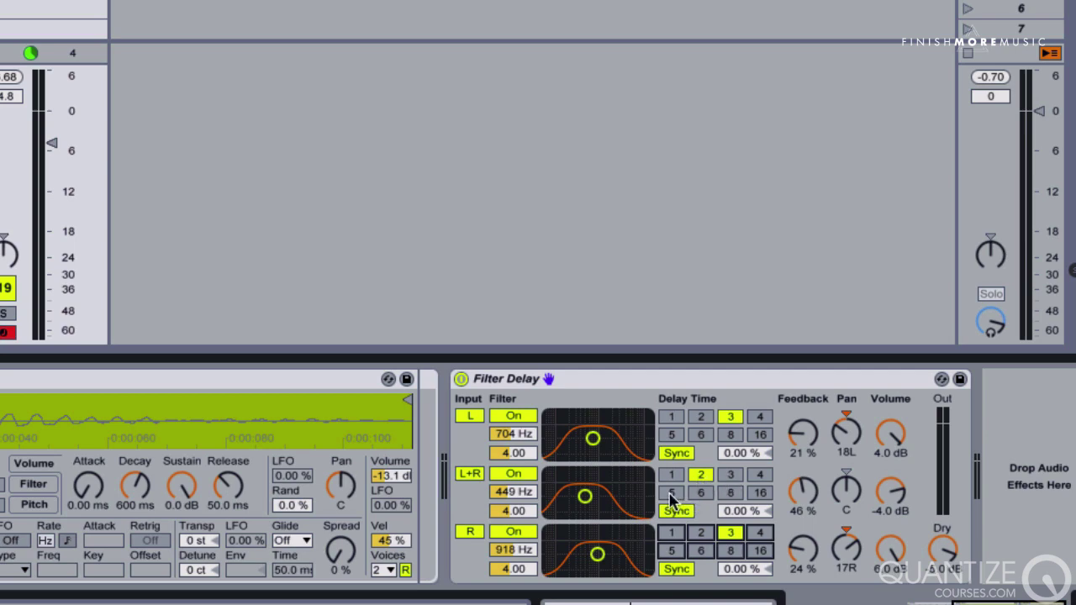
{"action": "left_click", "coordinate": [759, 532]}
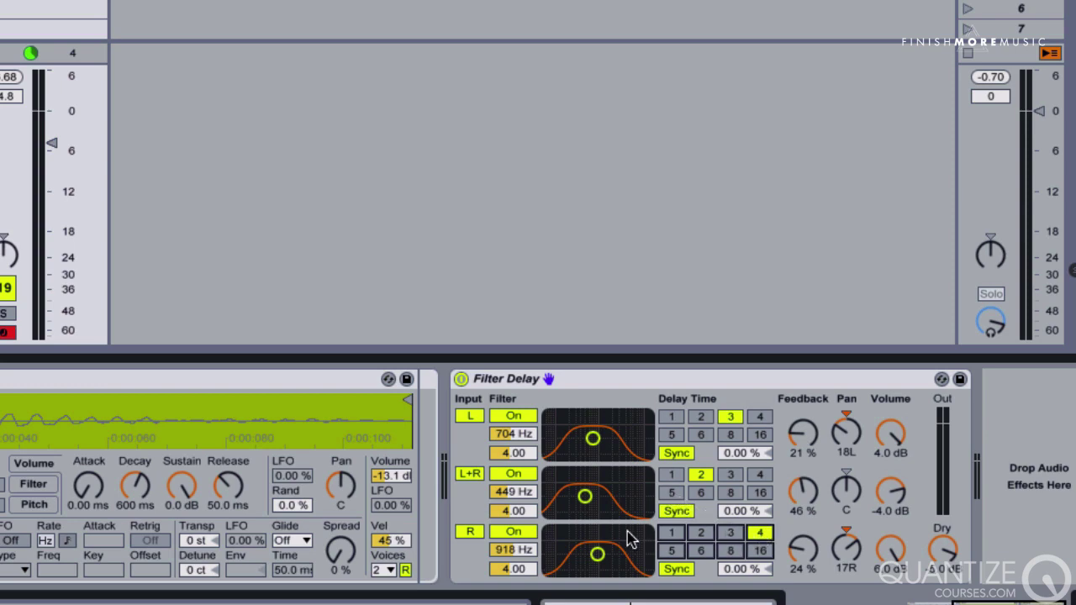
Set the L+R filter to 1.20 kHz with a bandwidth of 9.00, and the L and R line volumes to 2.0 dB
{"action": "left_click_drag", "start_coordinate": [584, 496], "coordinate": [603, 473]}
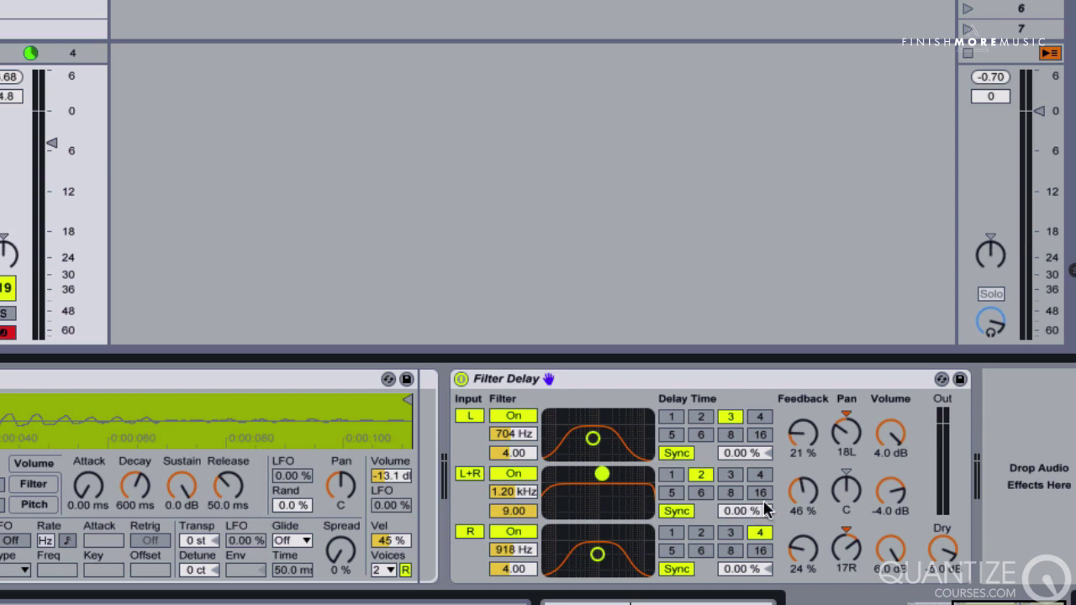
{"action": "left_click", "coordinate": [897, 459]}
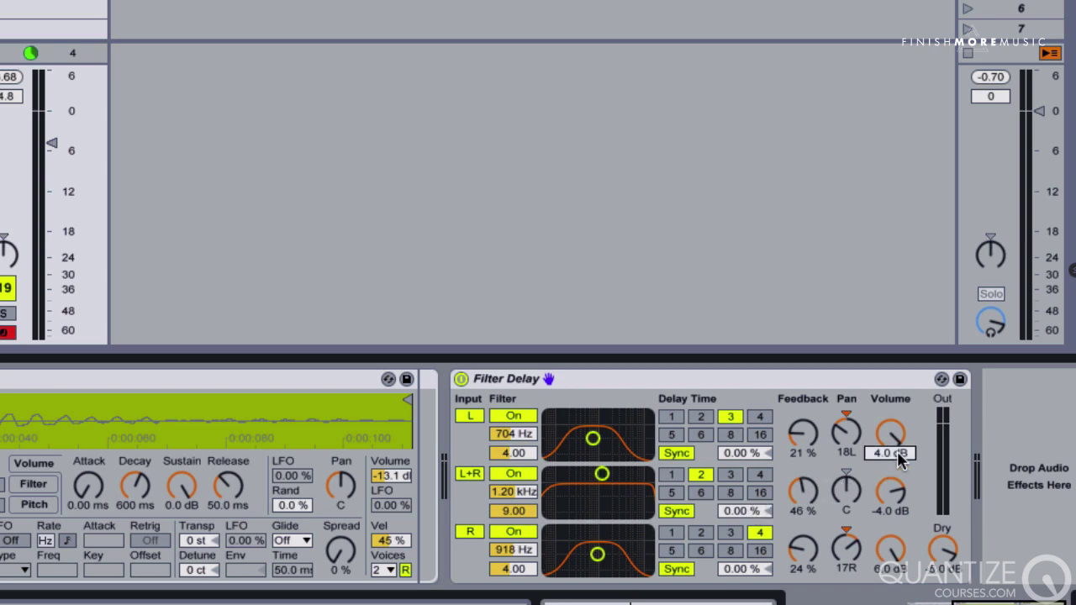
{"action": "left_click_drag", "start_coordinate": [896, 454], "coordinate": [897, 459]}
{"action": "left_click_drag", "start_coordinate": [894, 569], "coordinate": [894, 577]}
Play the groove, reduce the feedback of all three delay lines to 0.0 %, and lower the dry level to -23 dB
{"action": "key", "text": "space"}
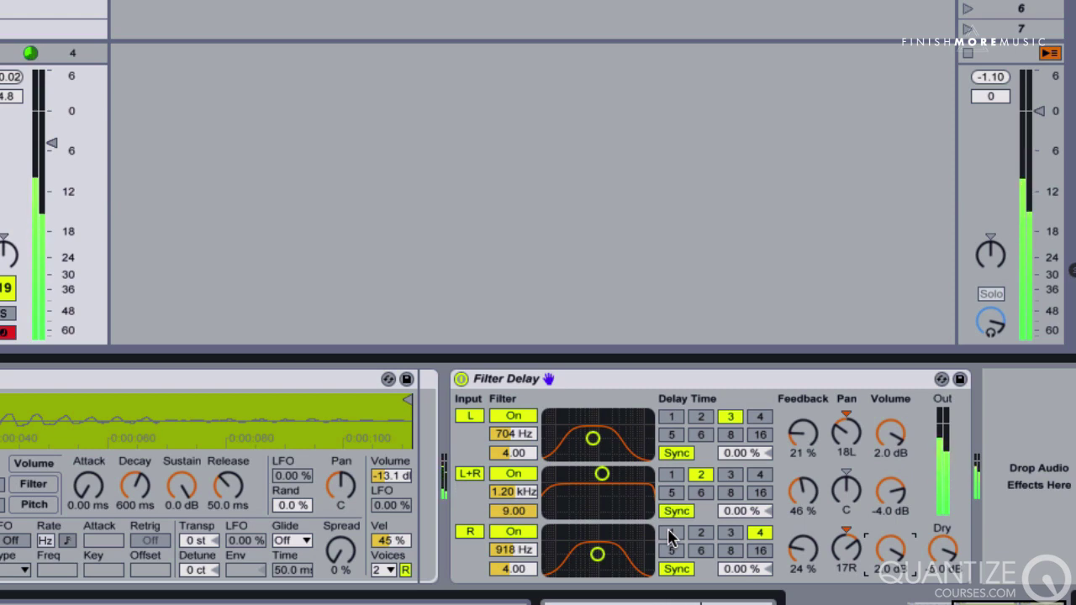
{"action": "left_click_drag", "start_coordinate": [811, 496], "coordinate": [817, 567]}
{"action": "left_click_drag", "start_coordinate": [801, 446], "coordinate": [804, 567]}
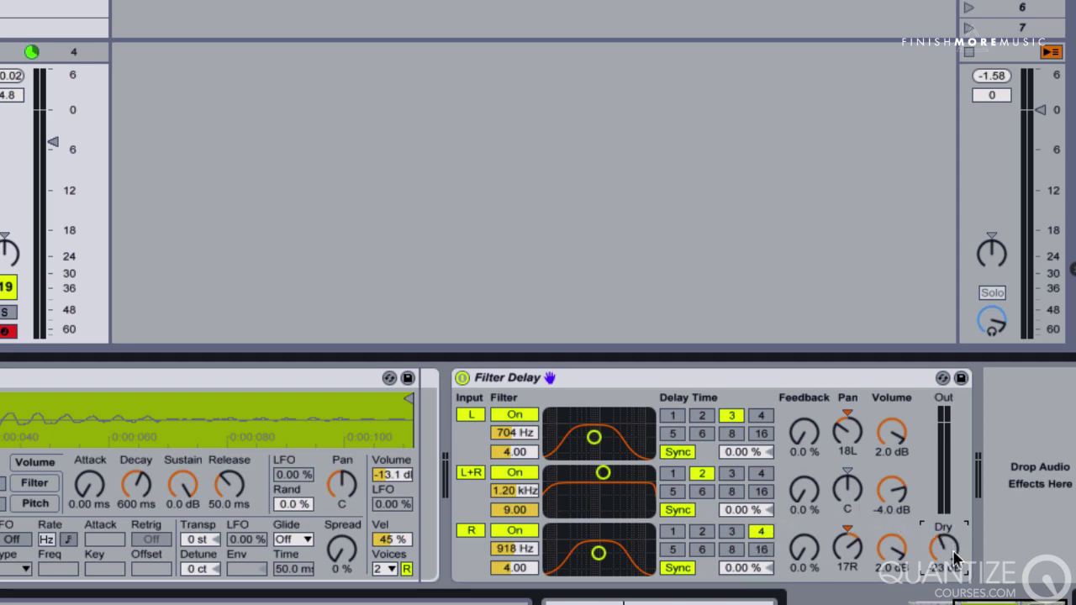
Try delay time 3 with 27 % feedback on the R line, and restore it to delay time 4 without feedback
{"action": "left_click", "coordinate": [728, 534]}
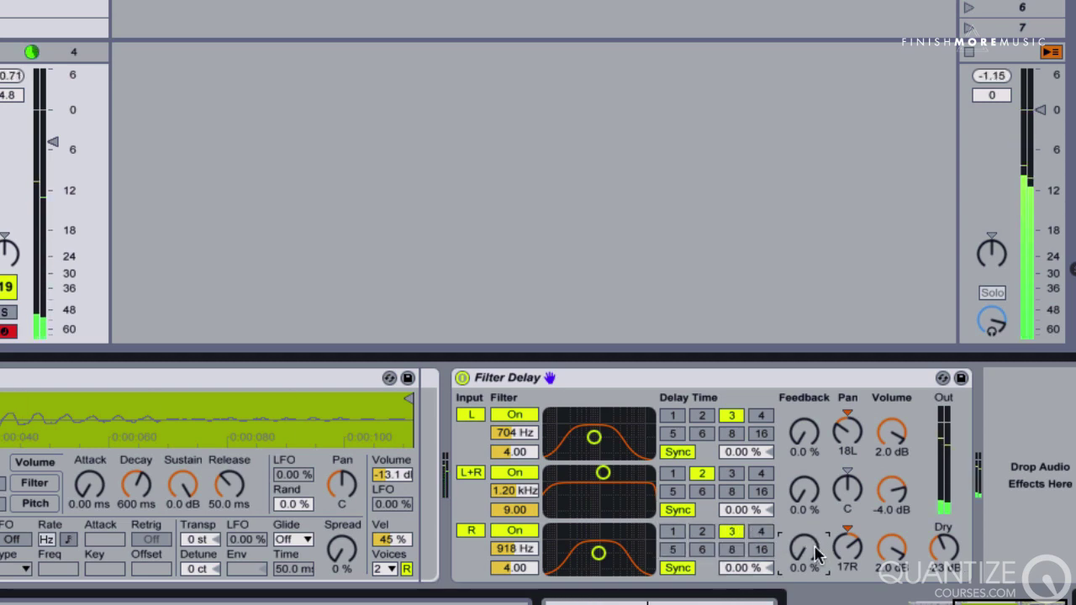
{"action": "left_click_drag", "start_coordinate": [804, 546], "coordinate": [812, 506]}
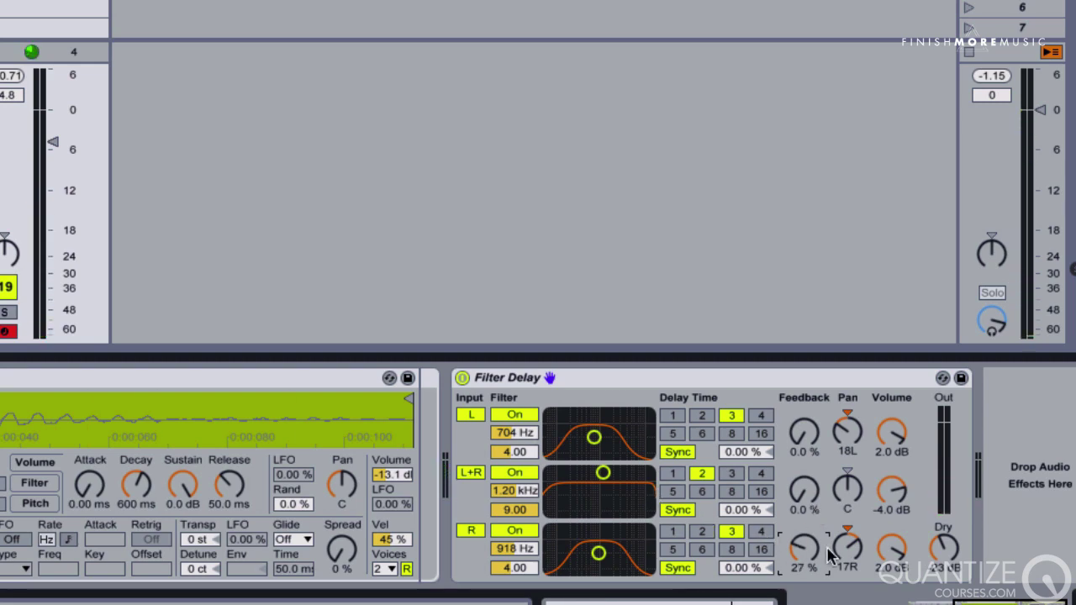
{"action": "left_click_drag", "start_coordinate": [809, 550], "coordinate": [812, 594]}
{"action": "left_click", "coordinate": [762, 532]}
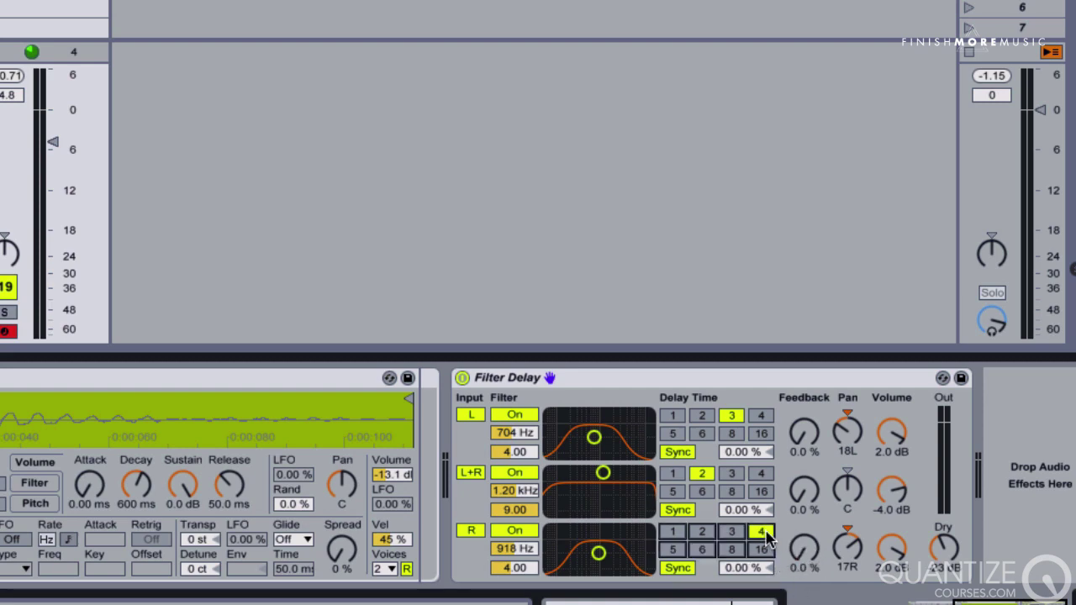
Duplicate the Filter Delay on the track and collapse the original device
{"action": "left_click", "coordinate": [656, 378]}
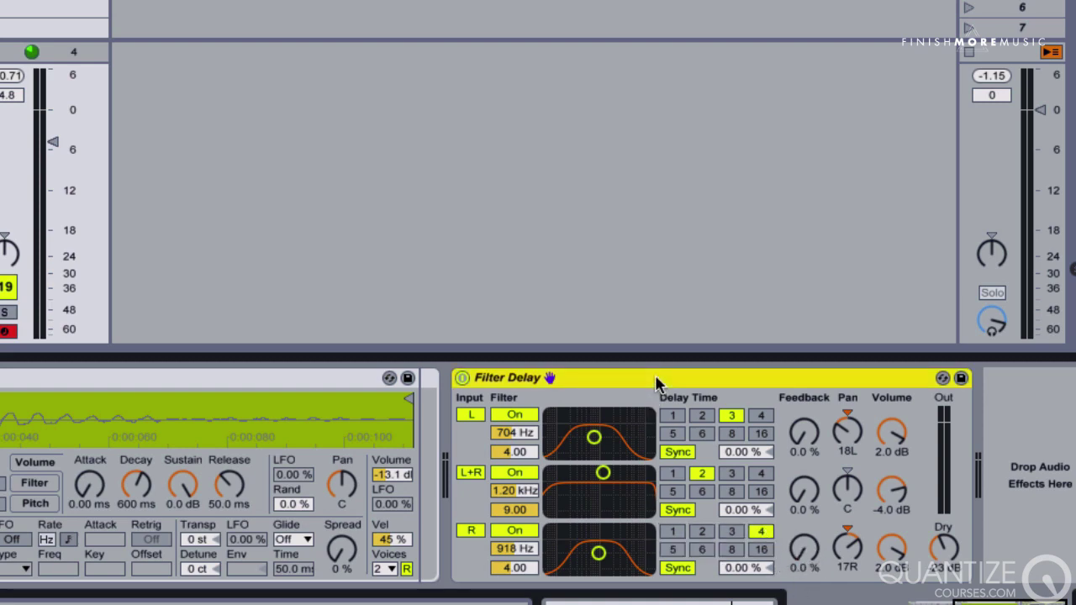
{"action": "key", "text": "ctrl+d"}
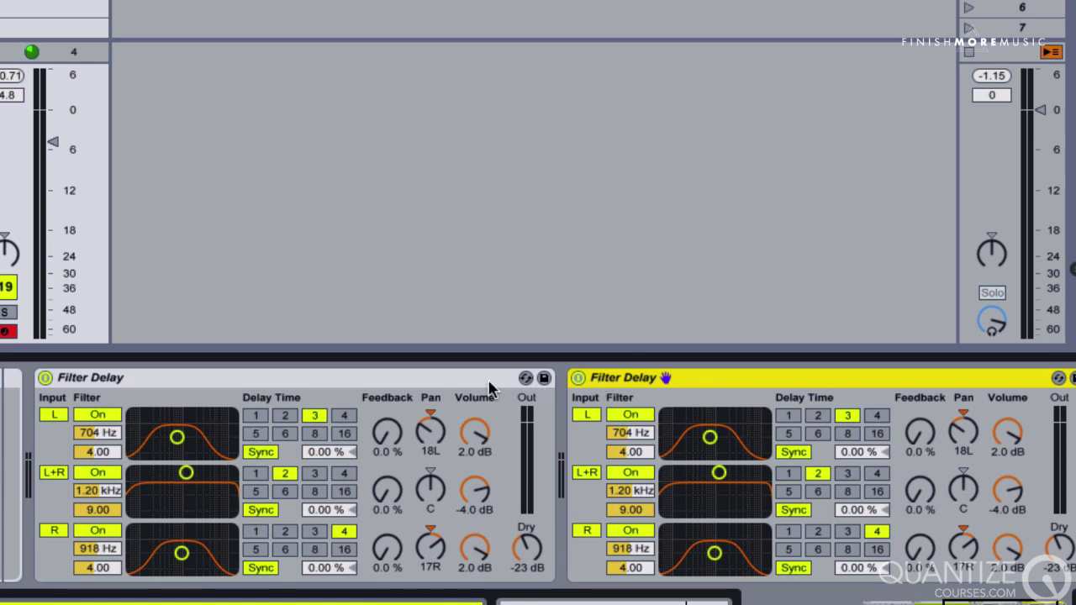
{"action": "left_click", "coordinate": [224, 382]}
{"action": "double_click", "coordinate": [223, 385]}
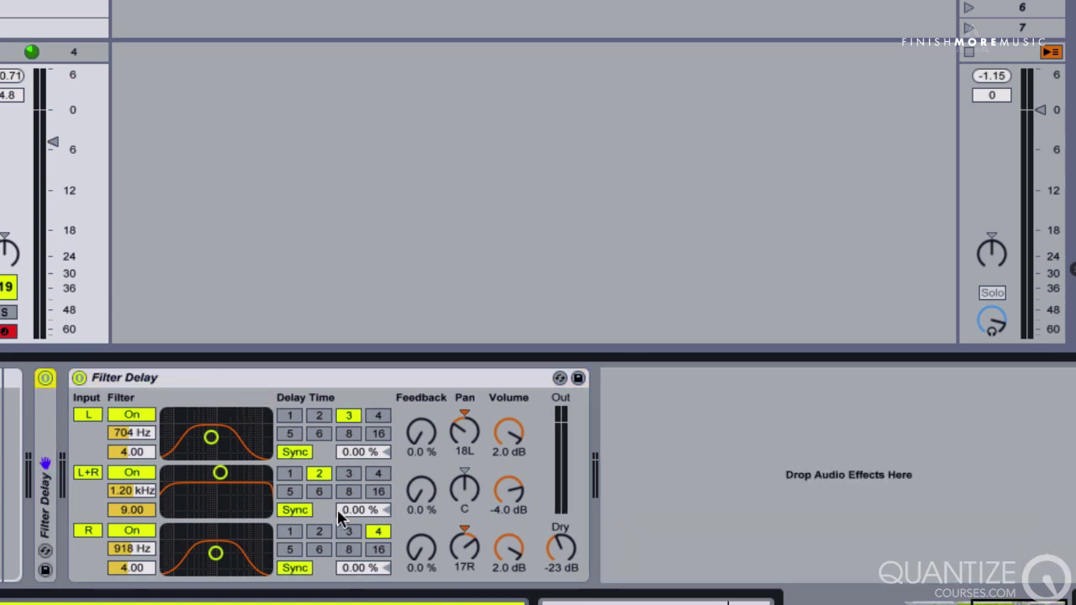
On the Filter Delay copy, set the R line to delay time 3 with 33 % feedback, and deactivate the original device
{"action": "left_click", "coordinate": [347, 532]}
{"action": "left_click_drag", "start_coordinate": [421, 547], "coordinate": [424, 500]}
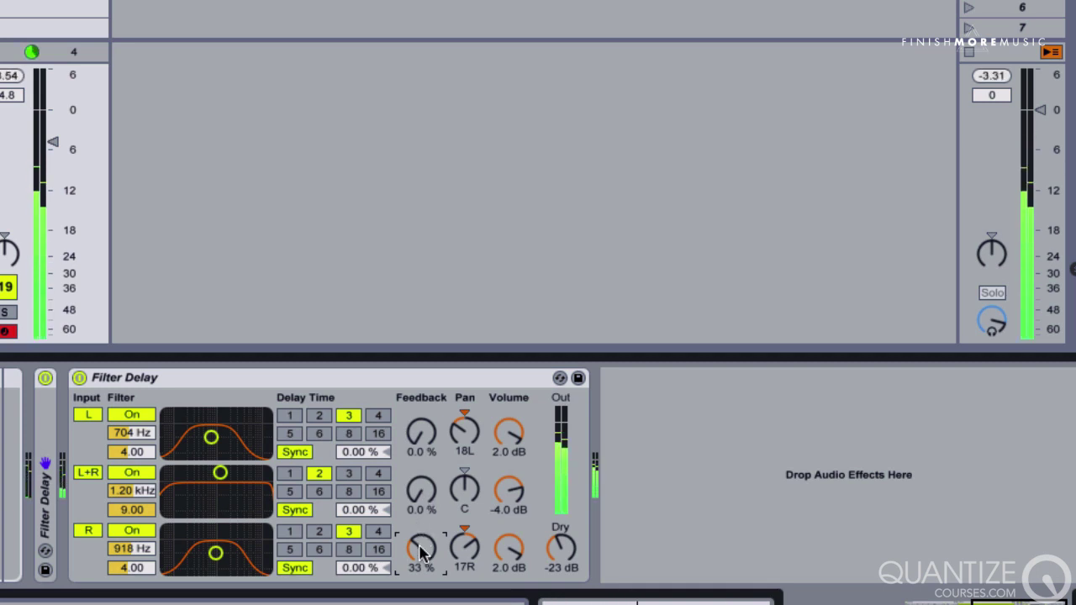
{"action": "left_click_drag", "start_coordinate": [421, 548], "coordinate": [426, 552]}
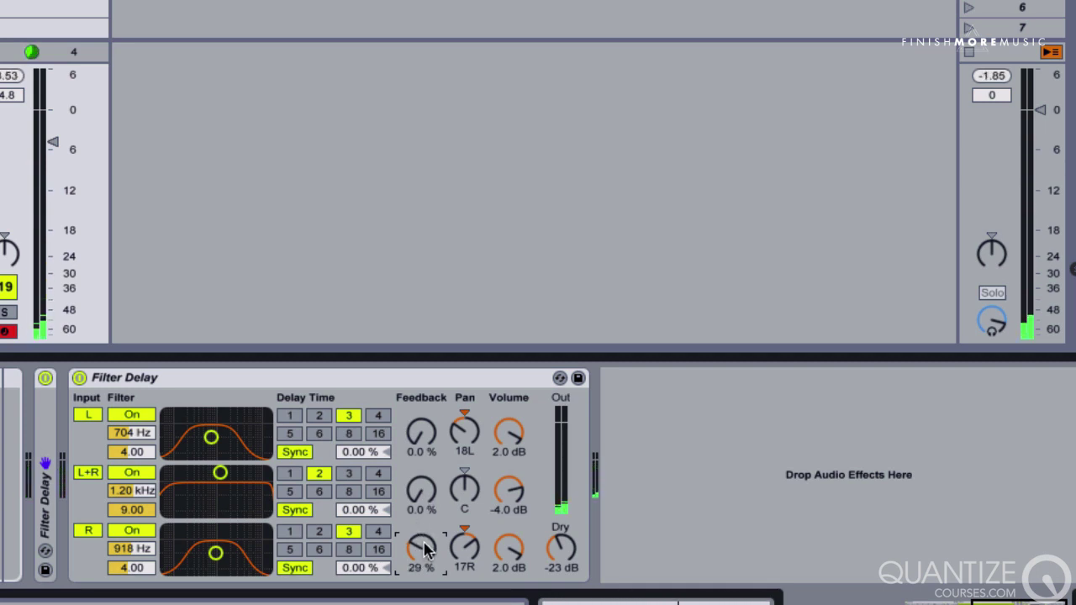
{"action": "scroll", "coordinate": [426, 550], "scroll_direction": "left", "scroll_amount": 3}
{"action": "left_click", "coordinate": [183, 381]}
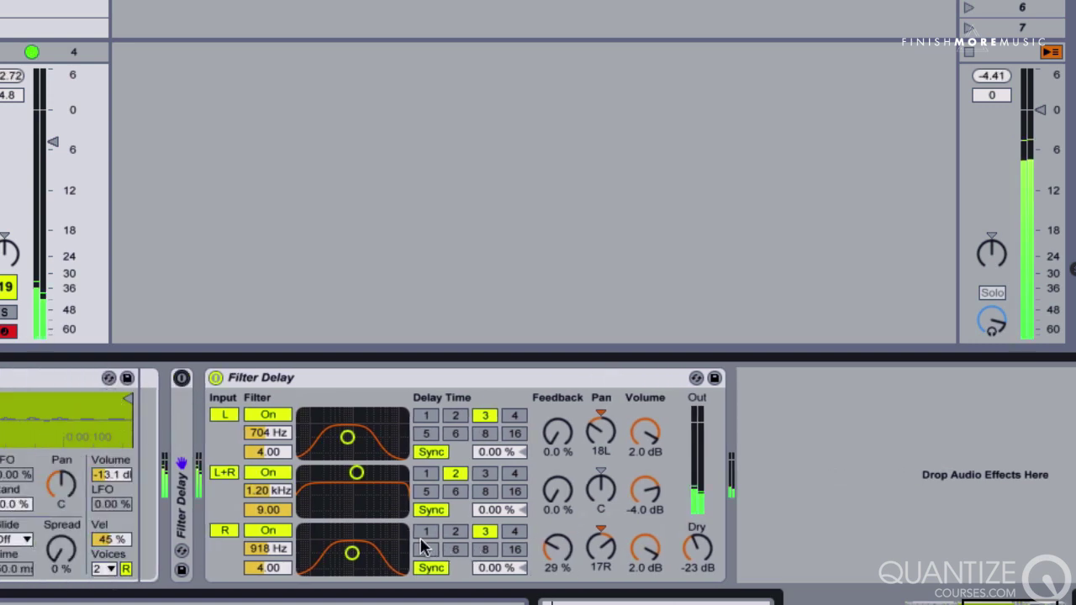
{"action": "left_click_drag", "start_coordinate": [558, 551], "coordinate": [561, 551]}
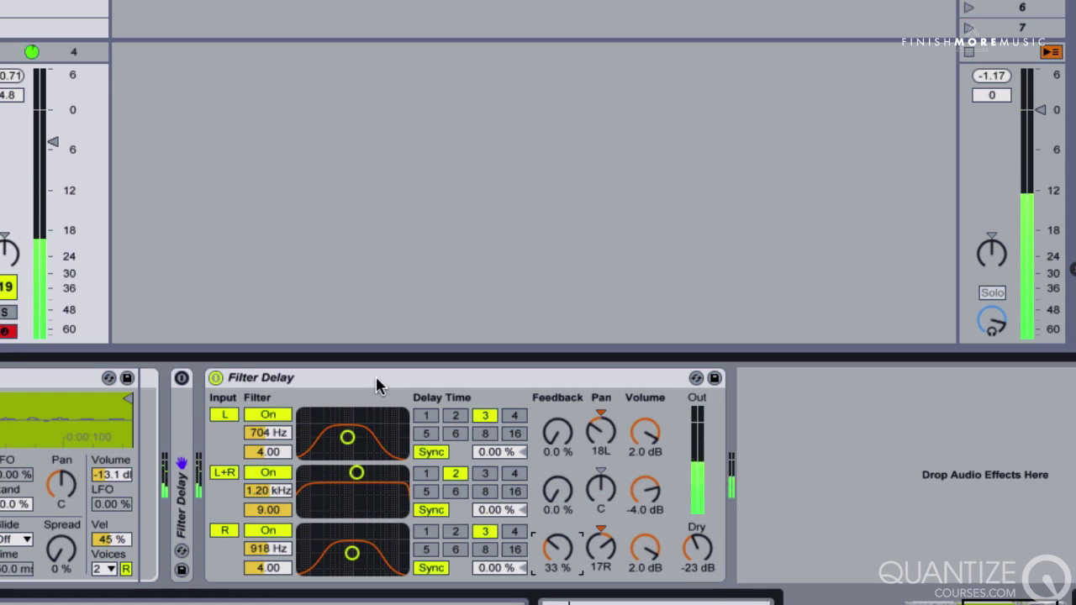
Deactivate the second Filter Delay, duplicate it, collapse it, and activate the new third copy
{"action": "left_click", "coordinate": [216, 378]}
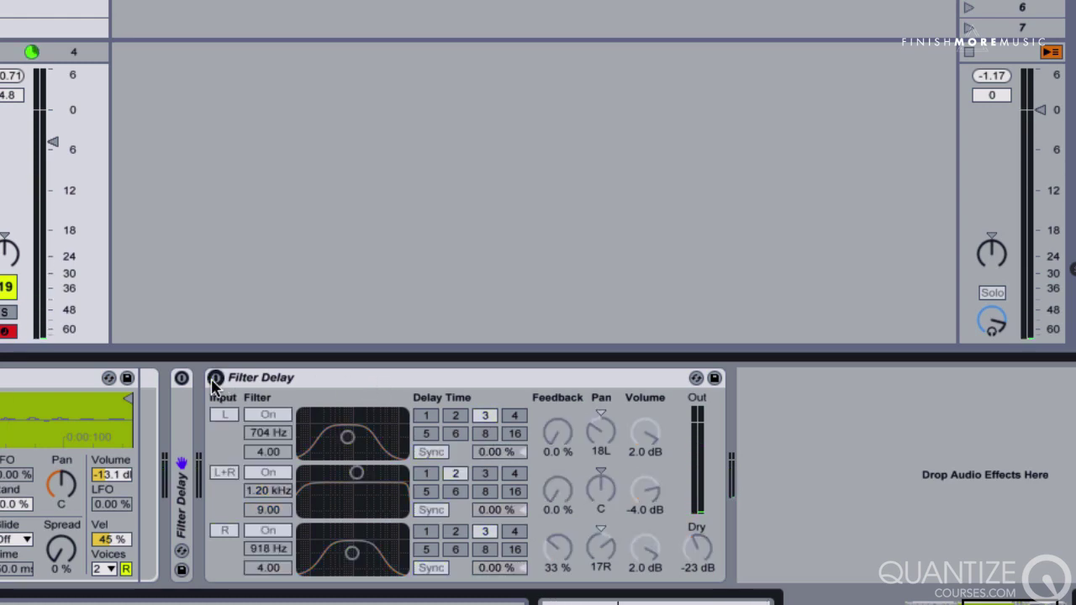
{"action": "left_click", "coordinate": [302, 380]}
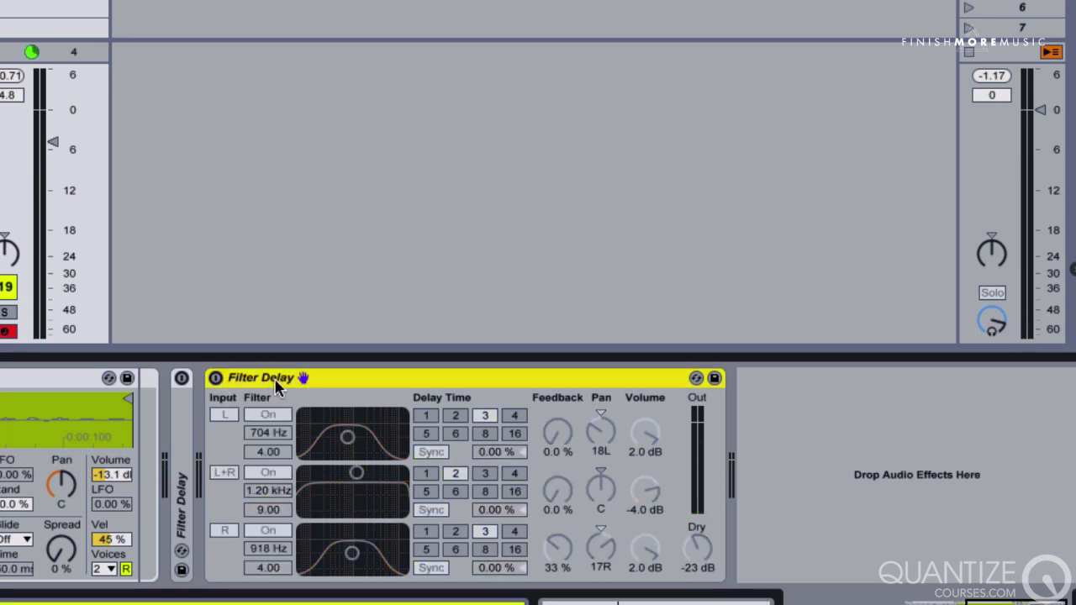
{"action": "key", "text": "ctrl+d"}
{"action": "key", "text": "Delete"}
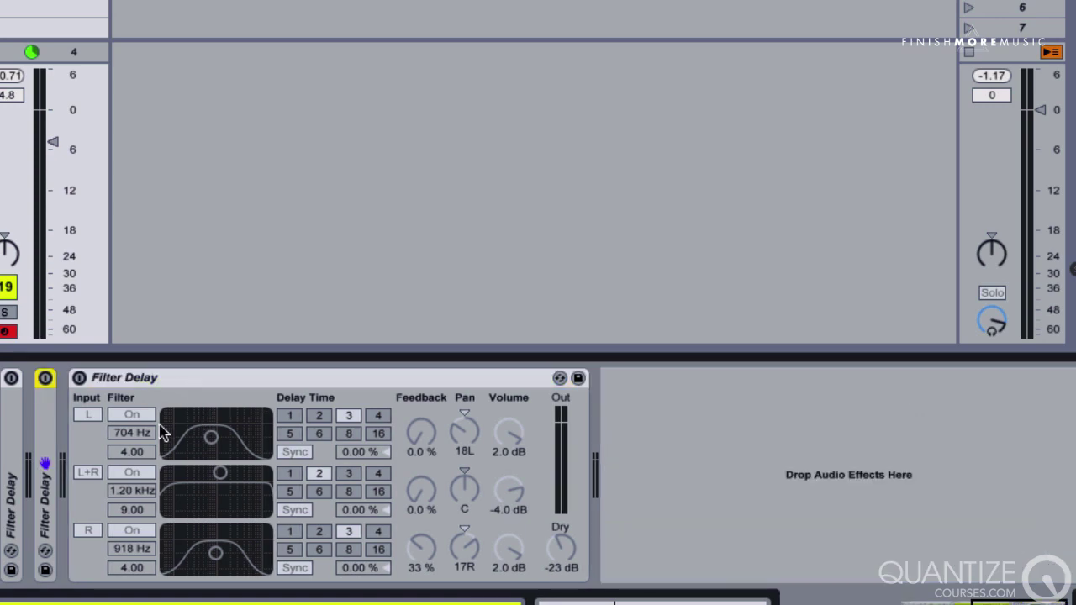
{"action": "left_click", "coordinate": [74, 380]}
{"action": "left_click", "coordinate": [77, 378]}
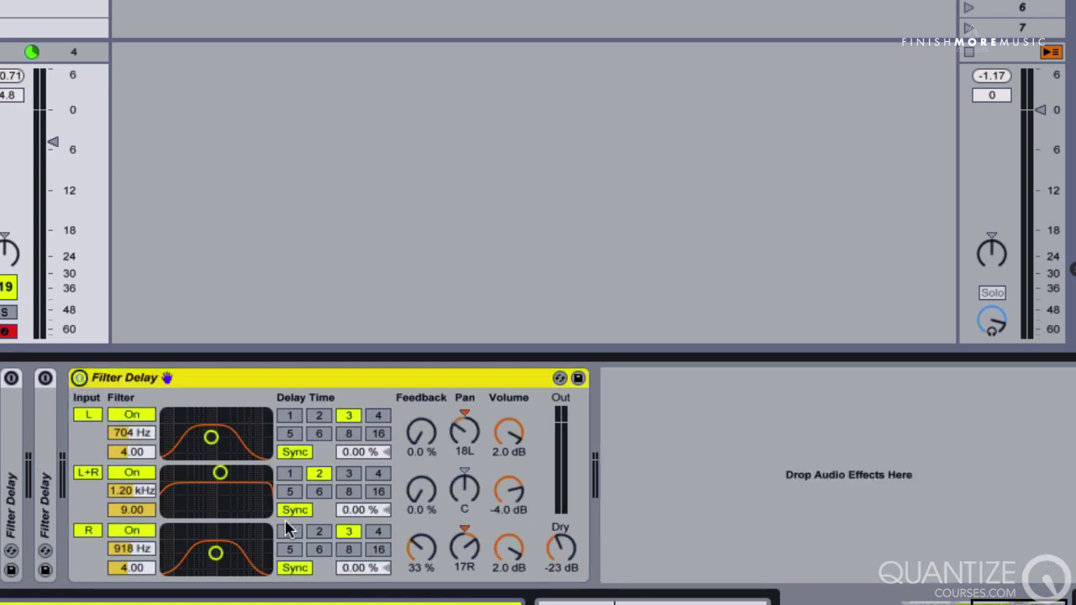
On the third Filter Delay, set R to delay time 4 with 29 % feedback and L+R to delay time 5 with 34 %
{"action": "left_click", "coordinate": [379, 534]}
{"action": "left_click", "coordinate": [426, 550]}
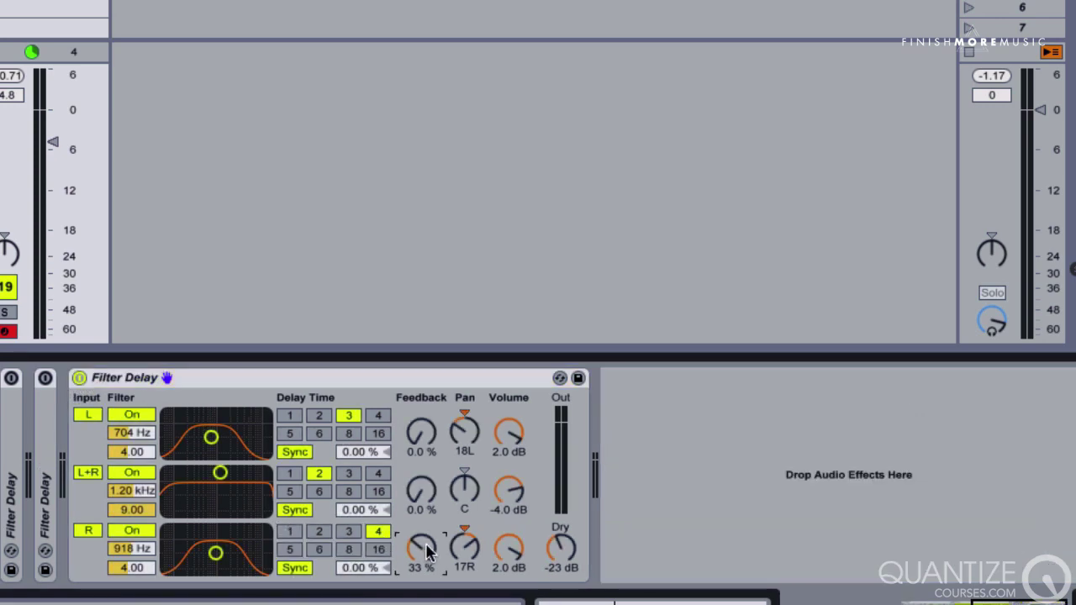
{"action": "left_click", "coordinate": [291, 492]}
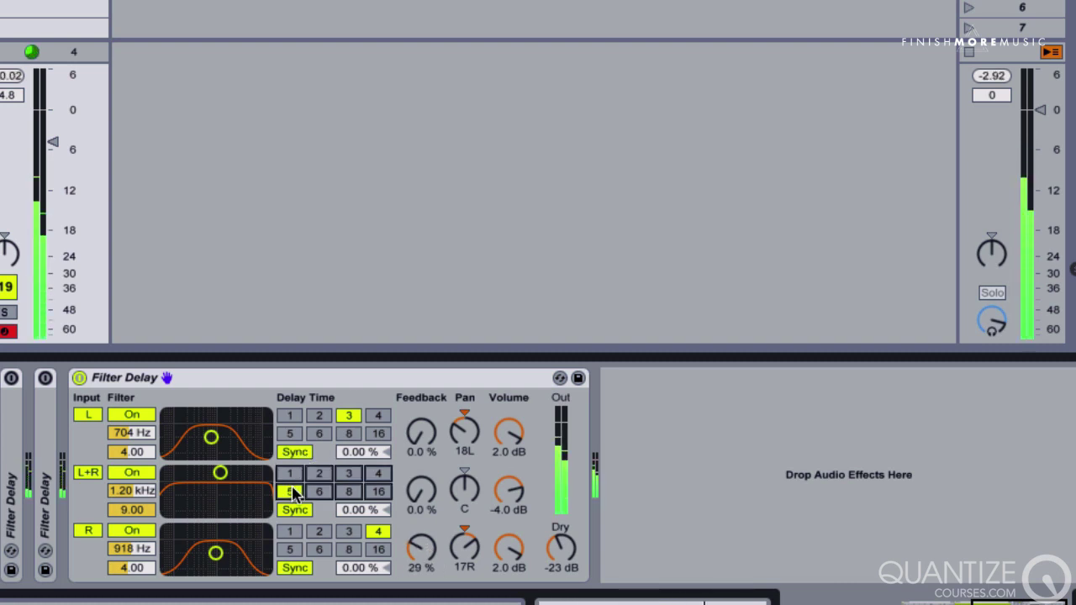
{"action": "left_click_drag", "start_coordinate": [409, 496], "coordinate": [415, 444]}
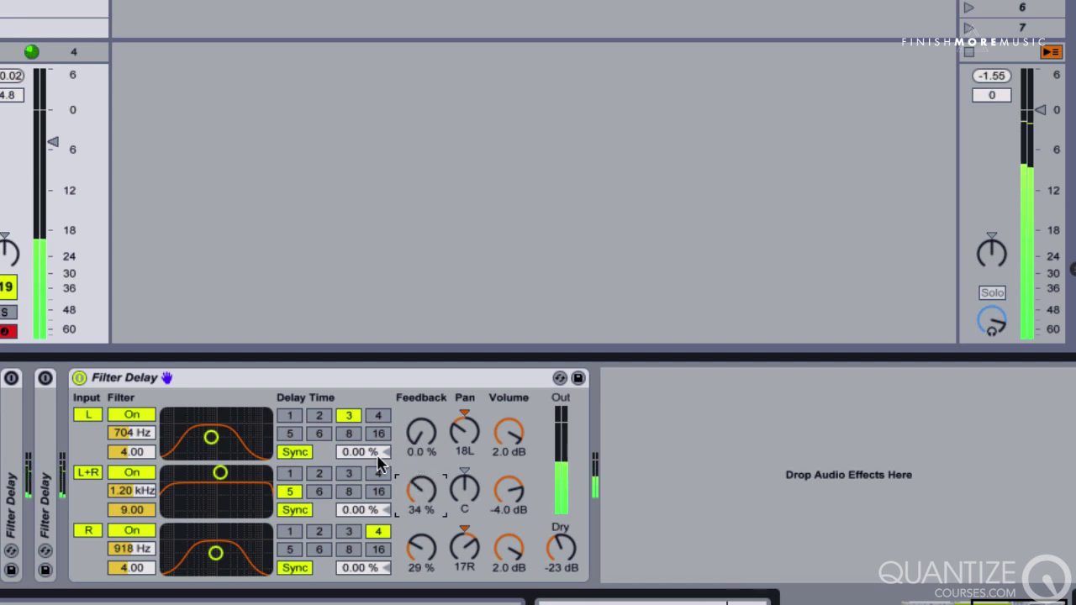
Set the L filter to 1.20 kHz with bandwidth 4.25 and the R filter to 1.47 kHz with bandwidth 5.25
{"action": "mouse_move", "coordinate": [216, 555]}
{"action": "left_mouse_down"}
{"action": "mouse_move", "coordinate": [248, 557]}
{"action": "mouse_move", "coordinate": [228, 548]}
{"action": "left_mouse_up"}
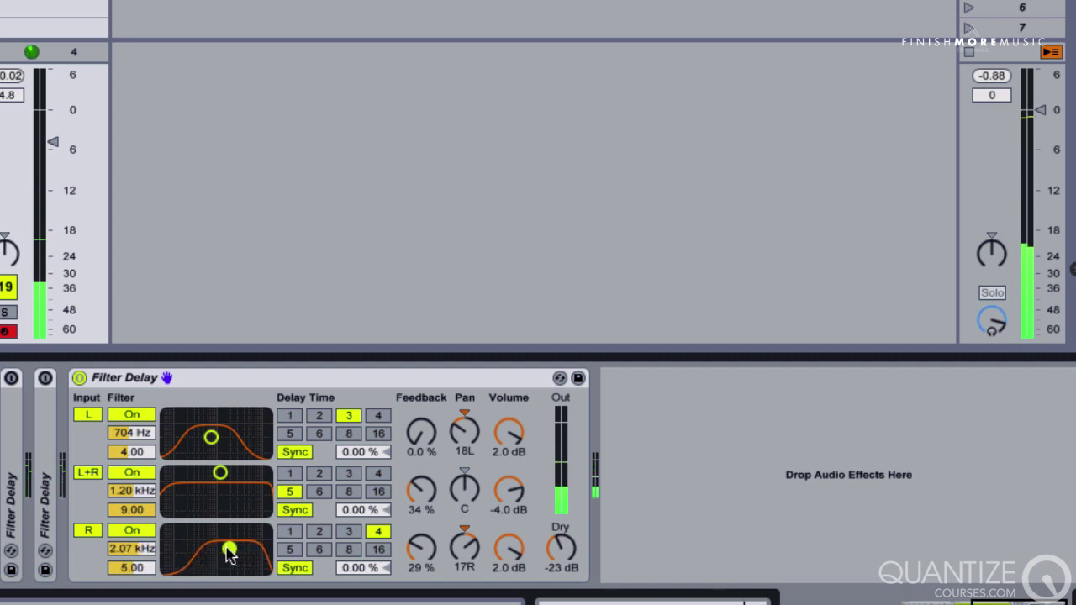
{"action": "left_click_drag", "start_coordinate": [217, 454], "coordinate": [220, 442]}
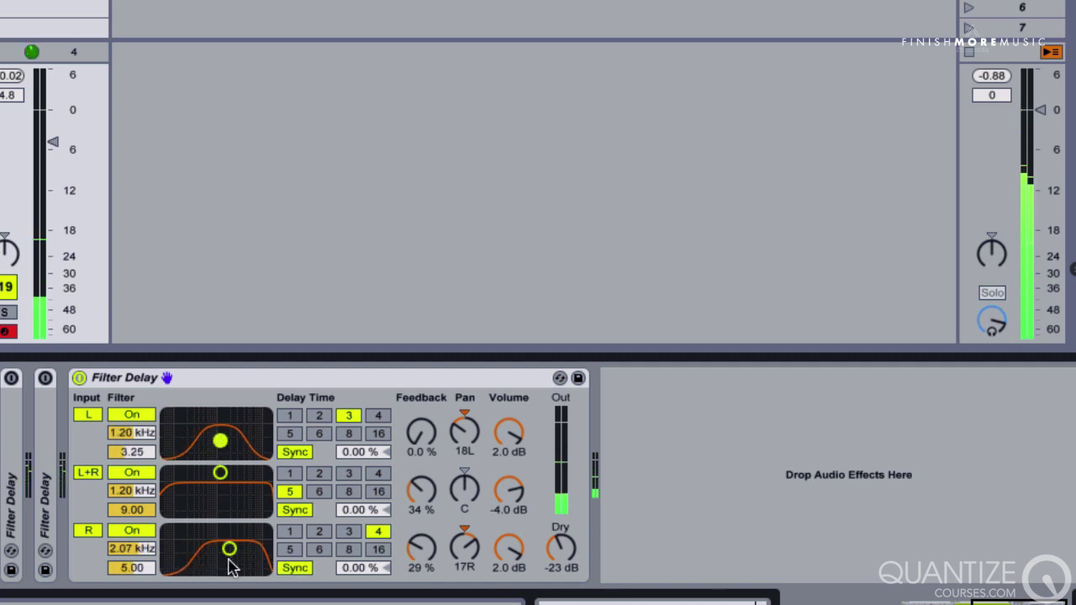
{"action": "left_click_drag", "start_coordinate": [232, 558], "coordinate": [238, 558]}
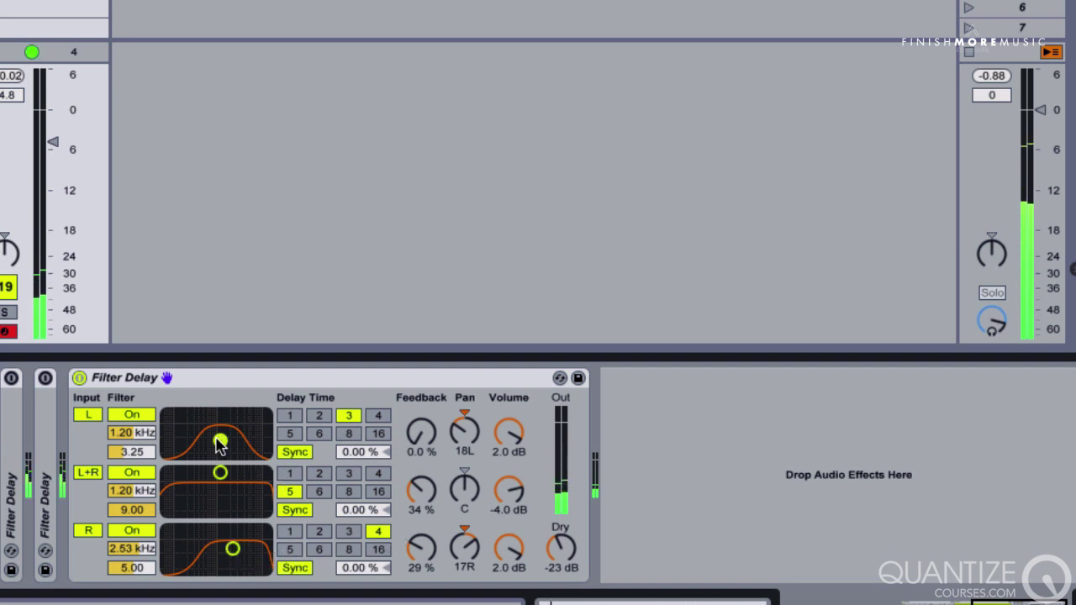
{"action": "left_click_drag", "start_coordinate": [216, 445], "coordinate": [219, 436]}
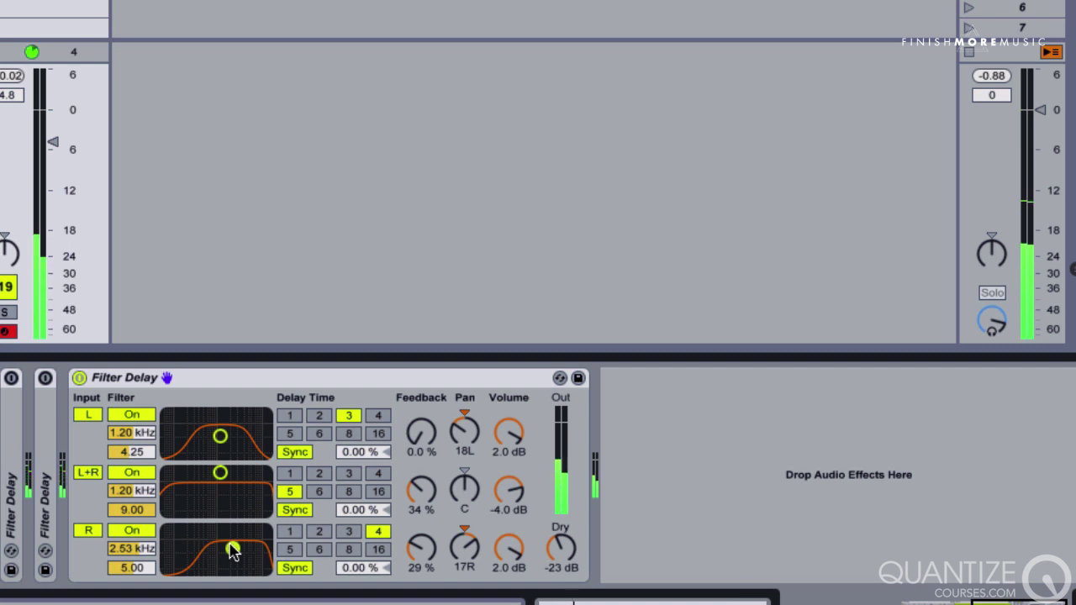
{"action": "left_click_drag", "start_coordinate": [234, 551], "coordinate": [224, 548]}
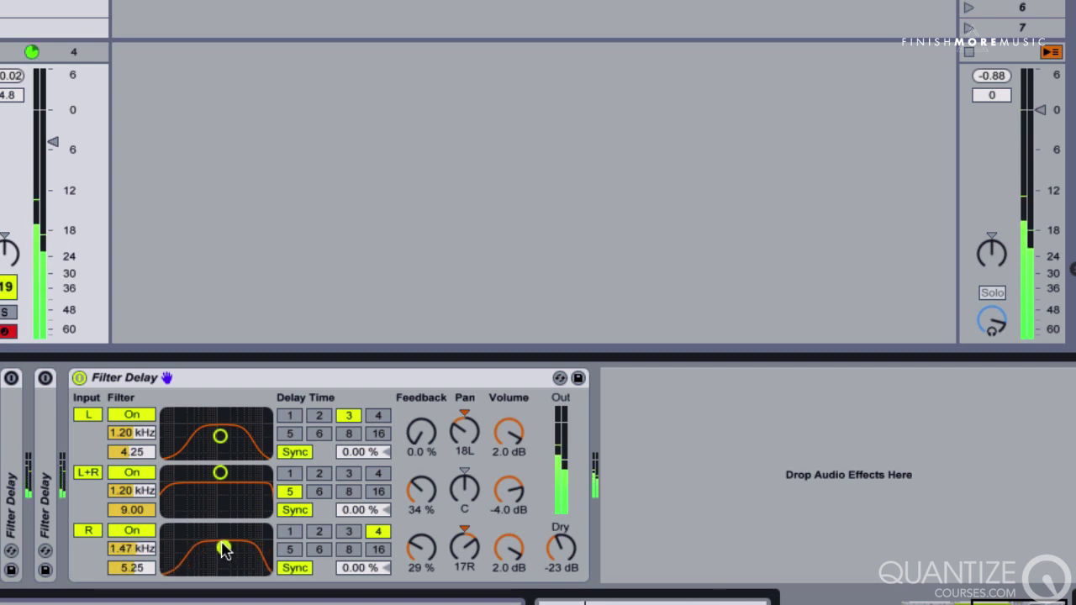
Reduce the R line's feedback to 0.0 % and raise the L+R line's feedback to 45 %
{"action": "left_click_drag", "start_coordinate": [421, 548], "coordinate": [421, 589]}
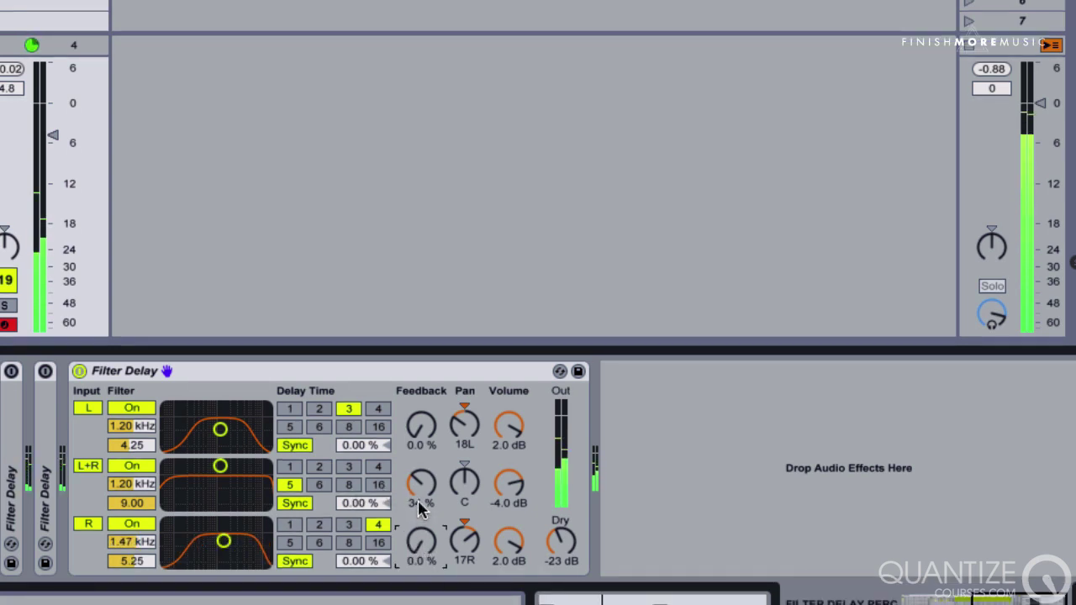
{"action": "left_click_drag", "start_coordinate": [420, 510], "coordinate": [417, 479]}
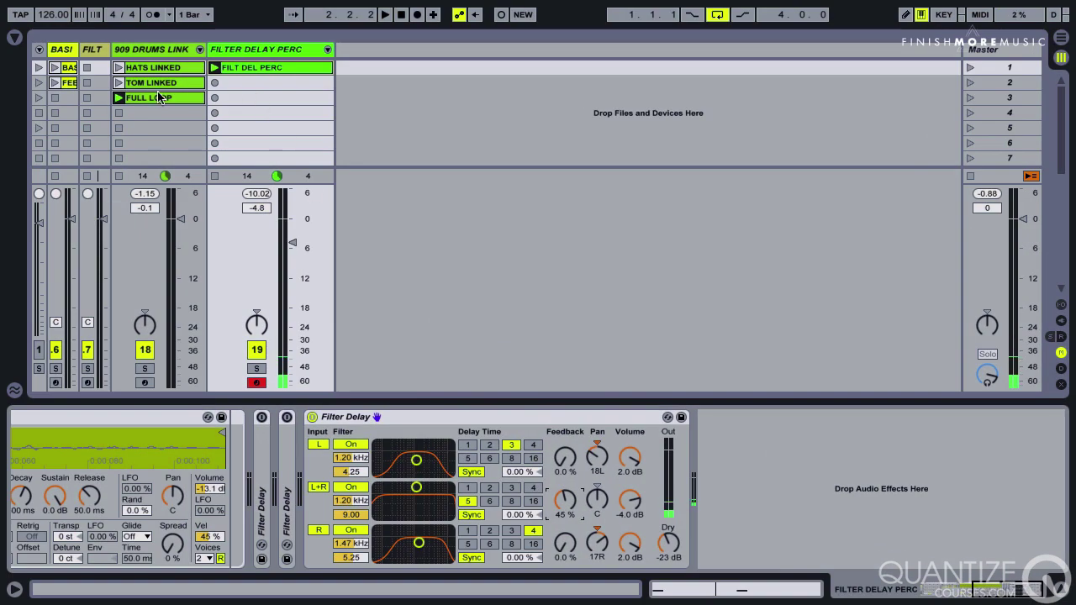
Launch the HATS LINKED clip and set the FILTER DELAY PERC track's L filter to 1.05 kHz with bandwidth 5.00
{"action": "left_click", "coordinate": [118, 67]}
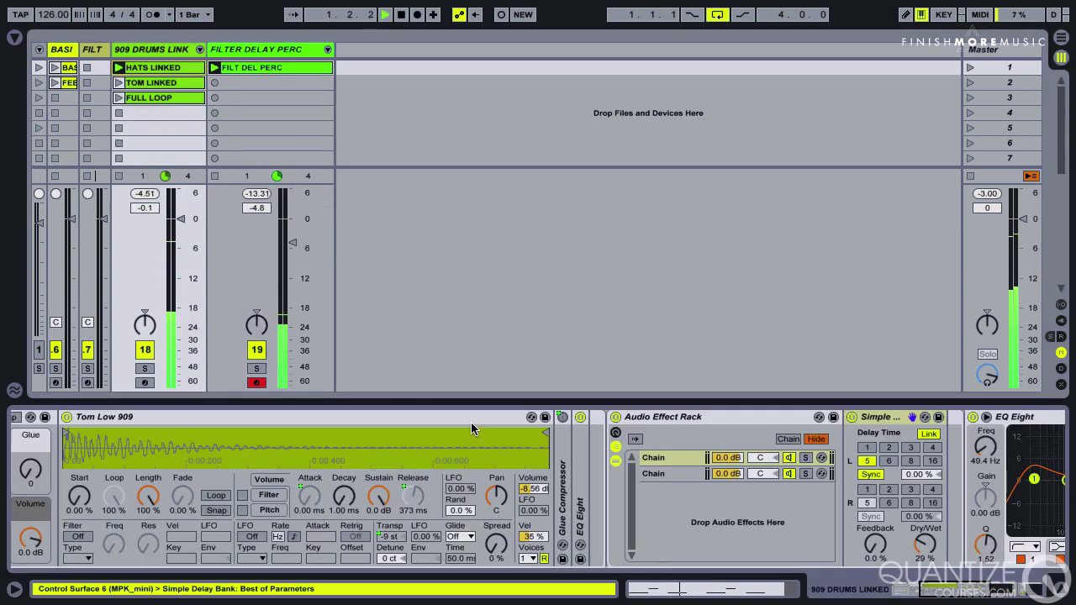
{"action": "left_click", "coordinate": [256, 49]}
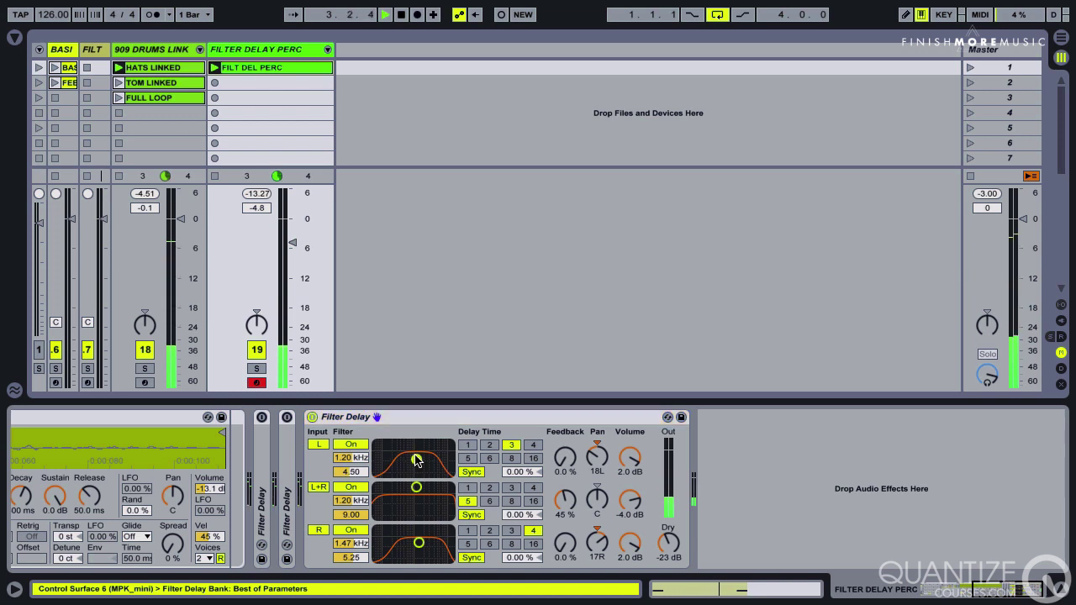
{"action": "left_click_drag", "start_coordinate": [416, 461], "coordinate": [415, 459]}
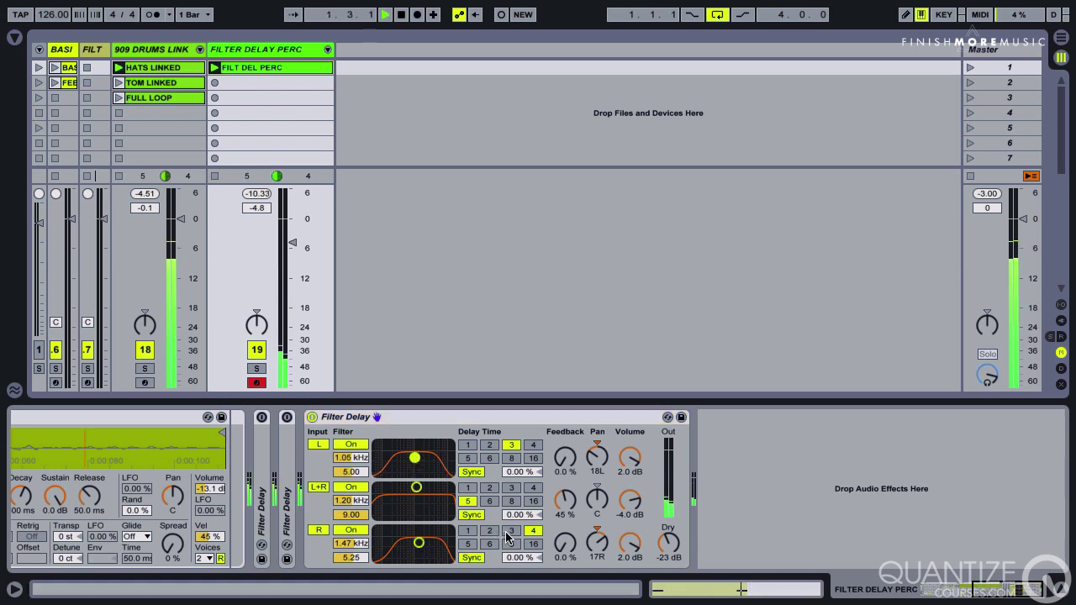
Try delay time 6 on the third Filter Delay's L+R line and return it to 5
{"action": "left_click", "coordinate": [490, 502]}
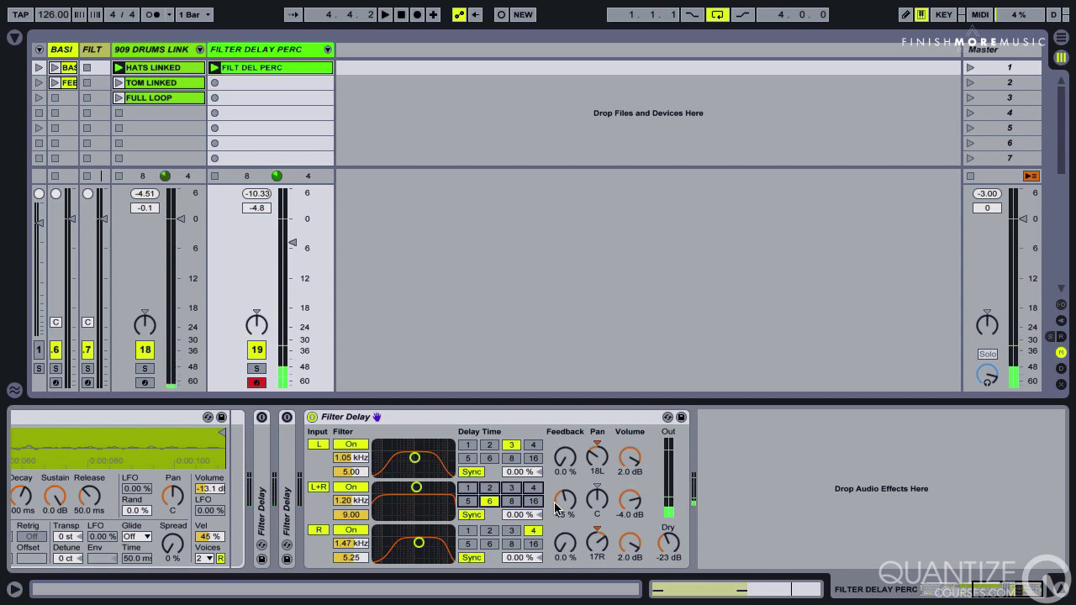
{"action": "left_click", "coordinate": [468, 501]}
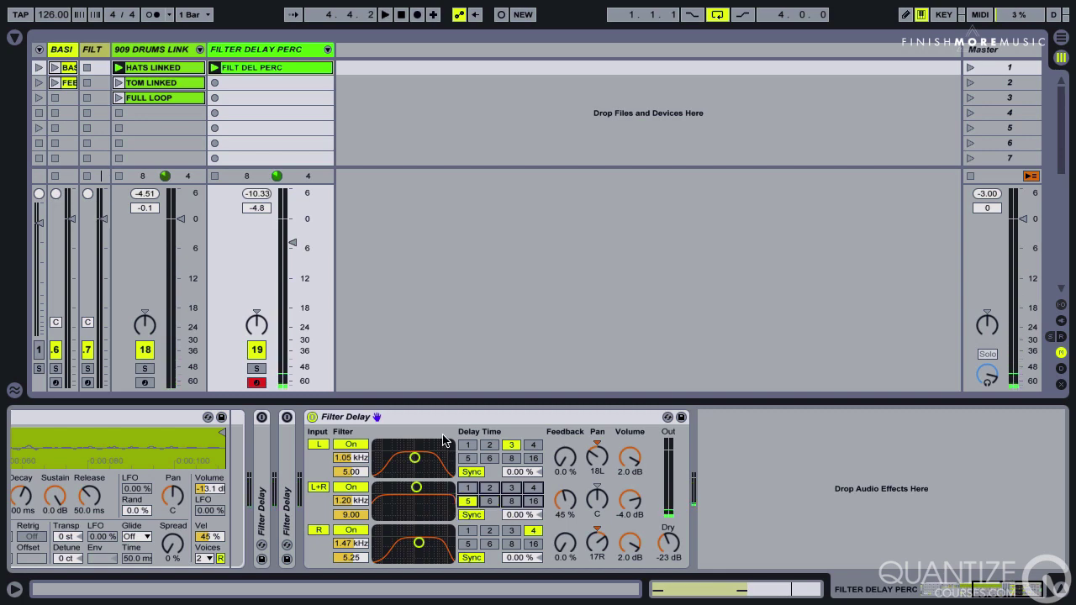
Collapse and duplicate the third Filter Delay, and expand the first Filter Delay in the chain
{"action": "double_click", "coordinate": [440, 416]}
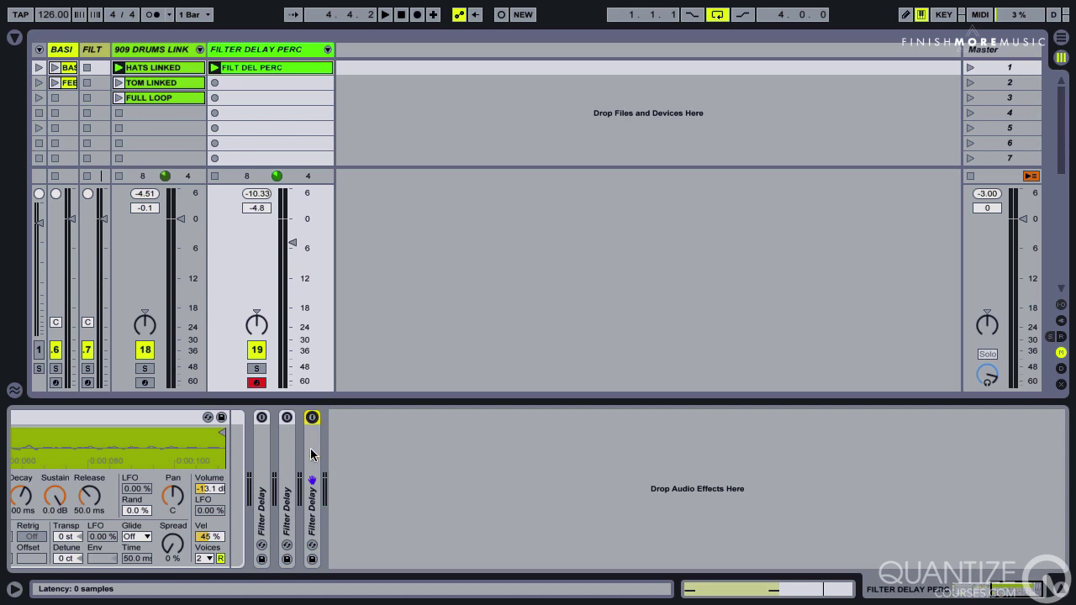
{"action": "key", "text": "ctrl+d"}
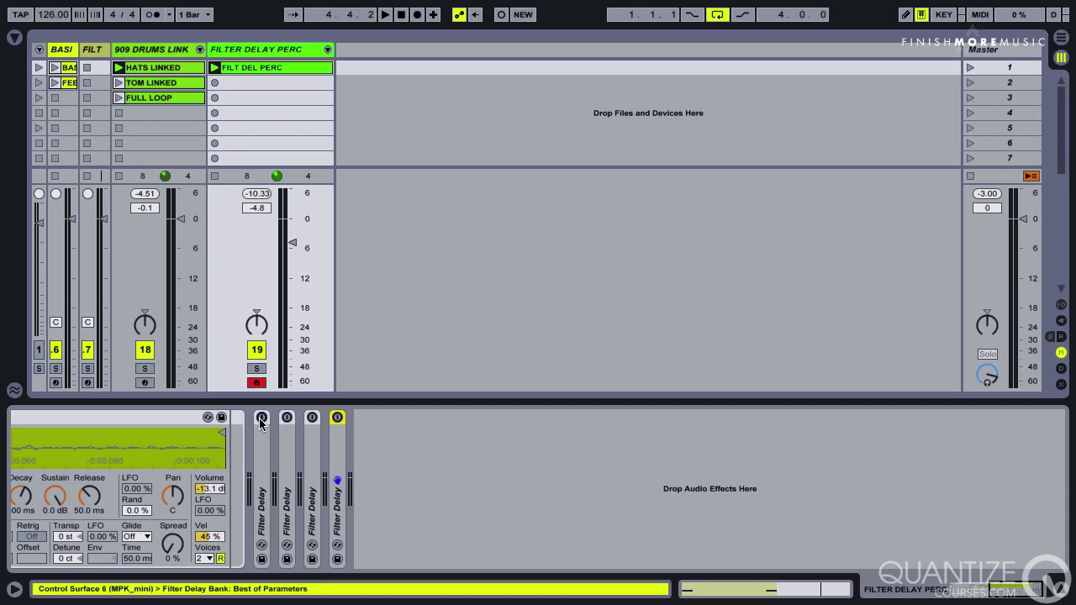
{"action": "double_click", "coordinate": [261, 460]}
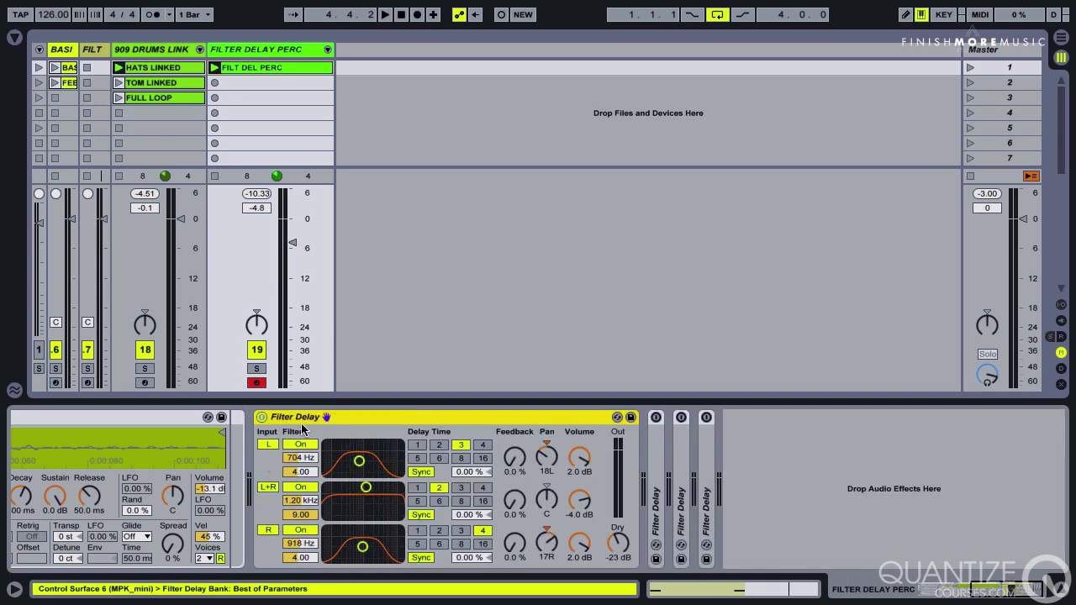
In the FILT DEL PERC clip, add a Bongo 2 note at 1.1.4 and a Bongo 1 note at 1.4 while auditioning the loop
{"action": "double_click", "coordinate": [242, 69]}
{"action": "left_click", "coordinate": [417, 404]}
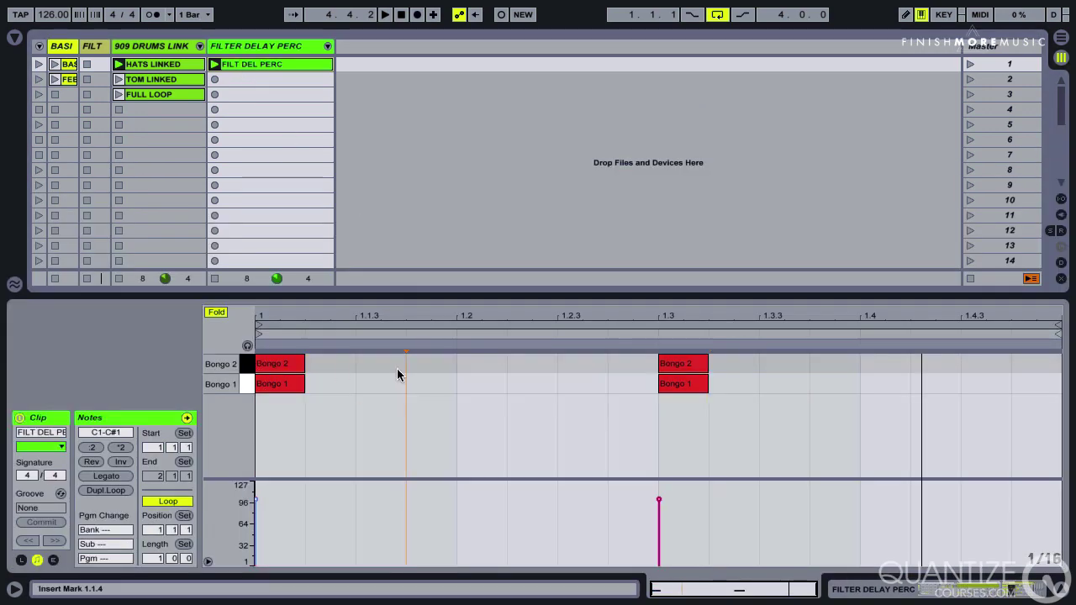
{"action": "key", "text": "Right"}
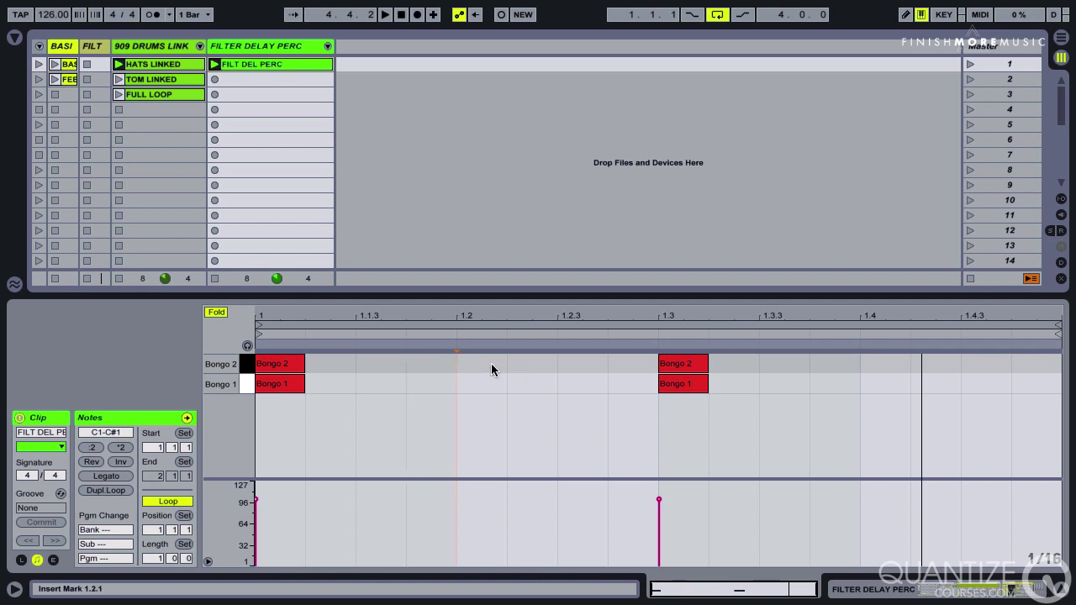
{"action": "key", "text": "Right"}
{"action": "double_click", "coordinate": [487, 367]}
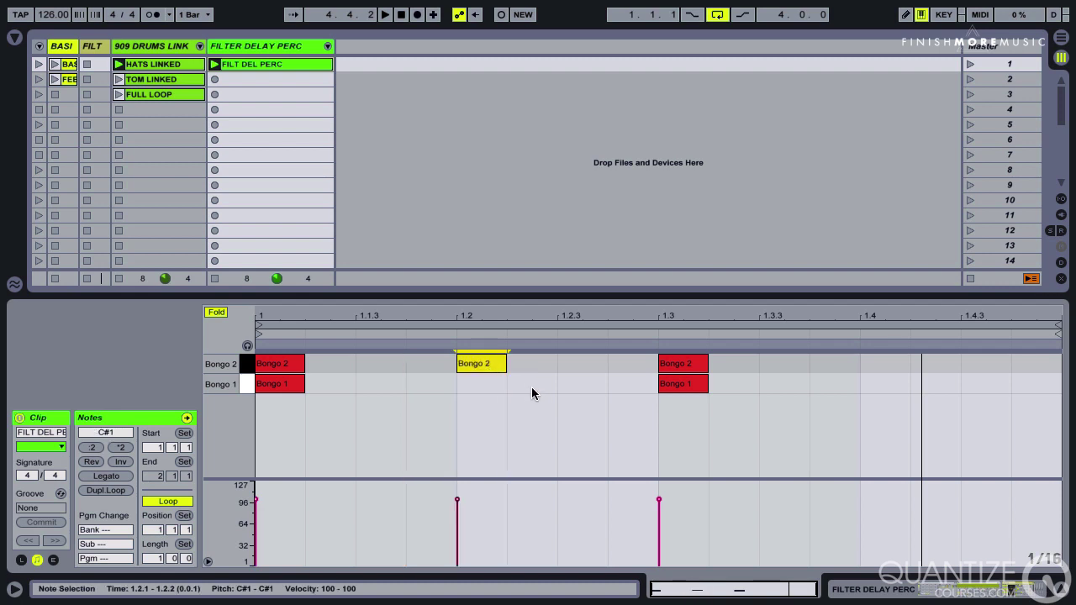
{"action": "key", "text": "Left"}
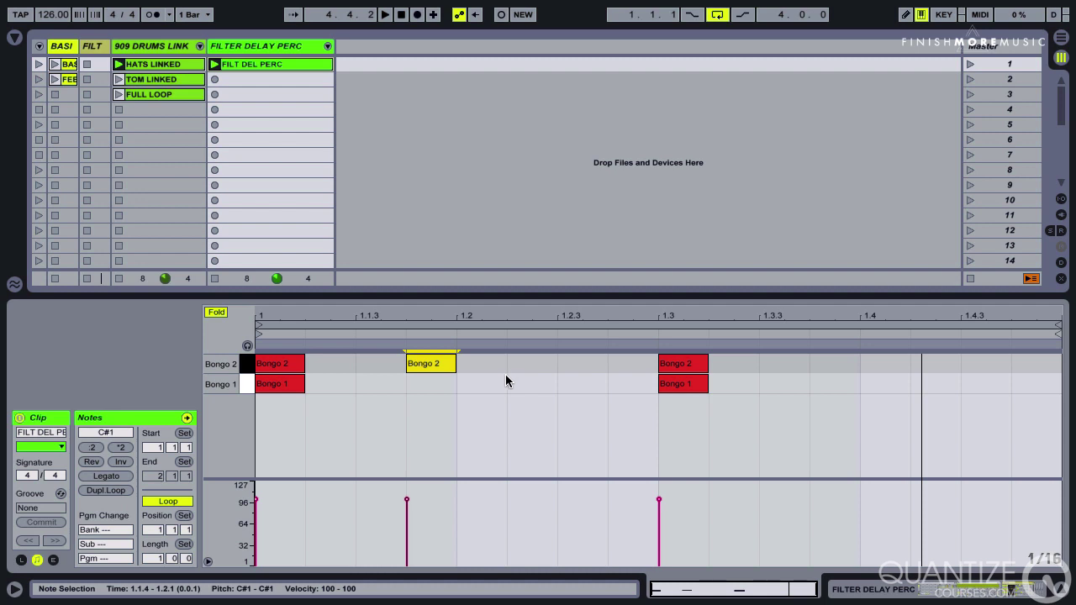
{"action": "key", "text": "space"}
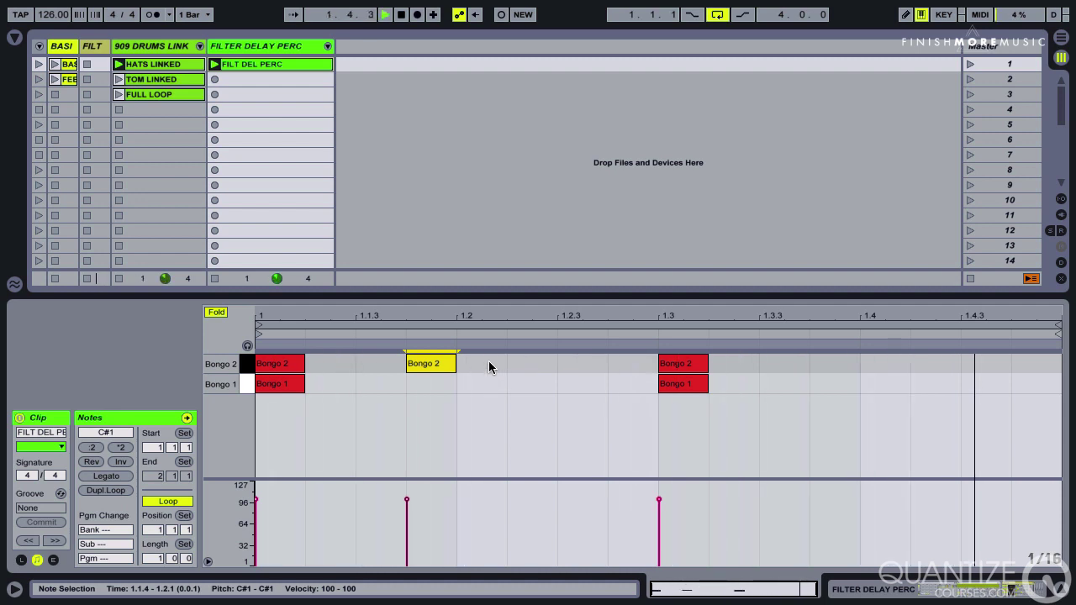
{"action": "double_click", "coordinate": [888, 390]}
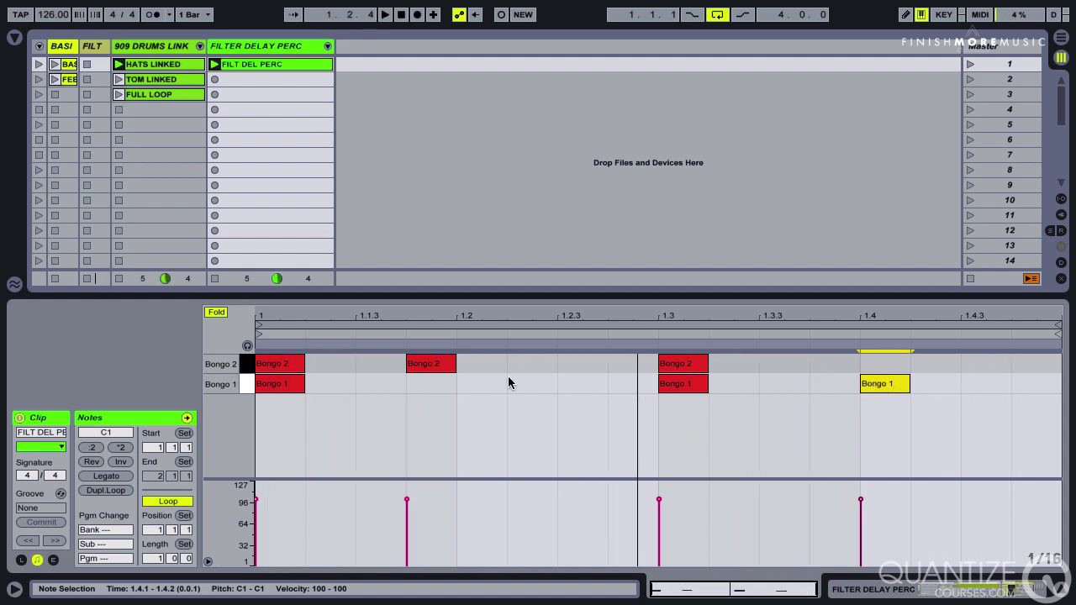
Delete the Bongo 1 note at 1.4 and the Bongo 2 note at 1.1.4 from the clip
{"action": "key", "text": "Delete"}
{"action": "double_click", "coordinate": [410, 363]}
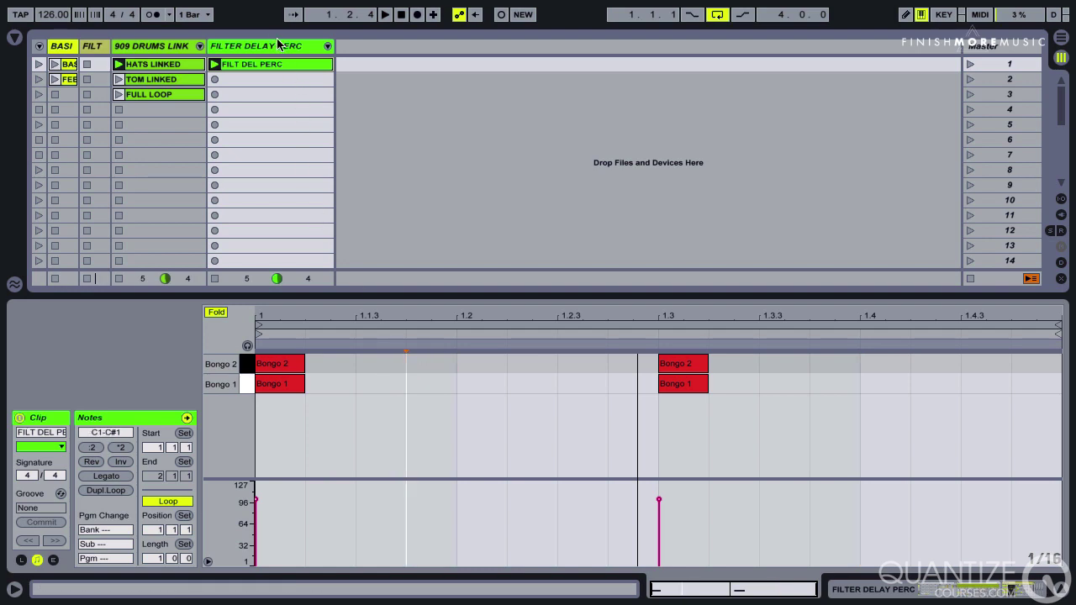
Show the FILTER DELAY PERC track's device chain from the Drum Rack through to the first Filter Delay
{"action": "left_click", "coordinate": [277, 45]}
{"action": "scroll", "coordinate": [398, 540], "scroll_direction": "up", "scroll_amount": 10}
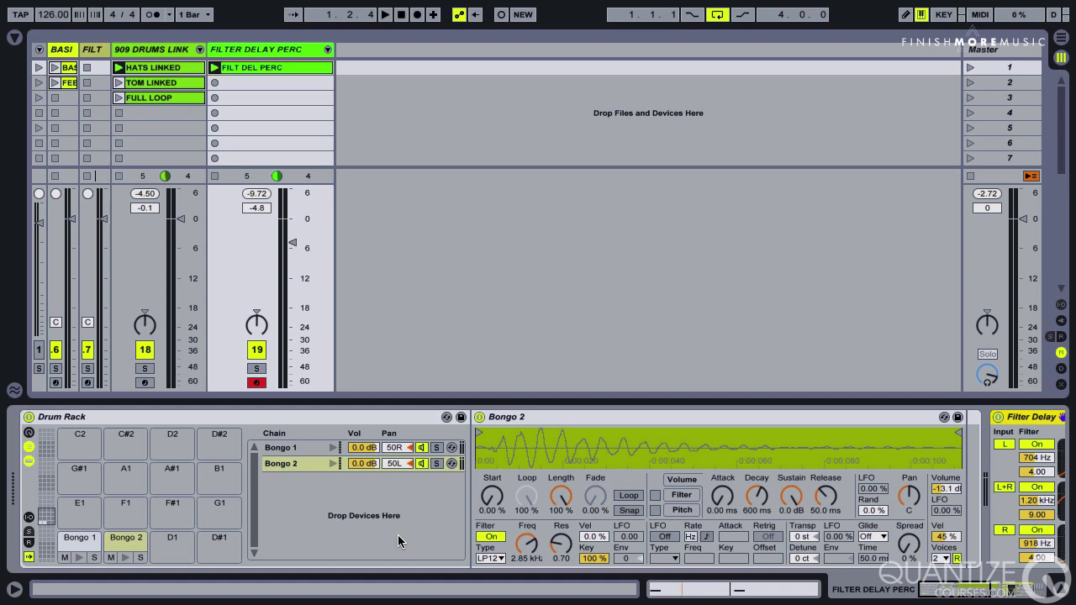
{"action": "scroll", "coordinate": [397, 535], "scroll_direction": "right", "scroll_amount": 10}
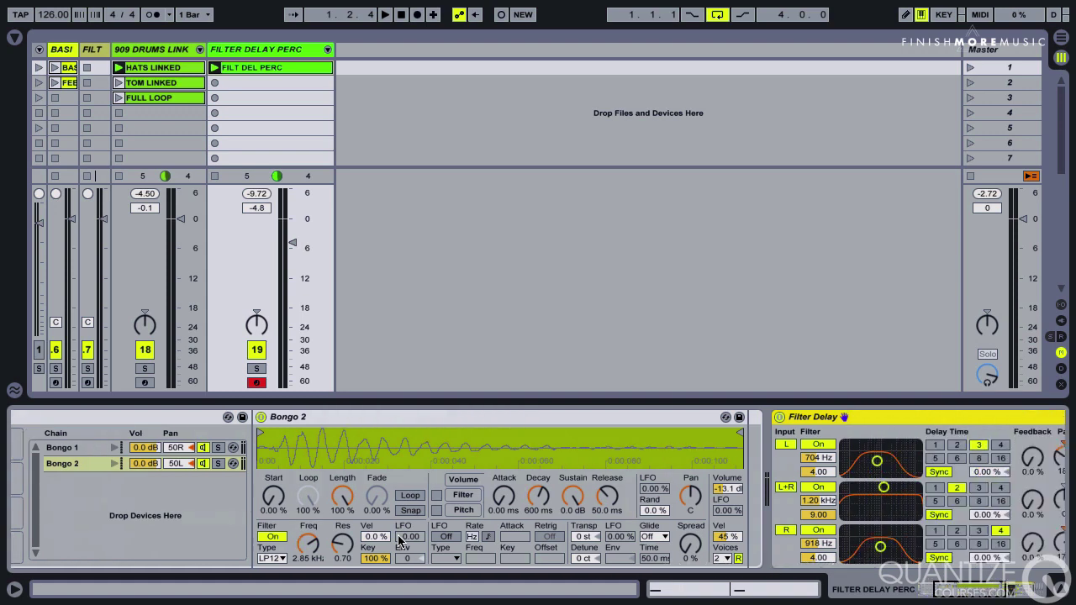